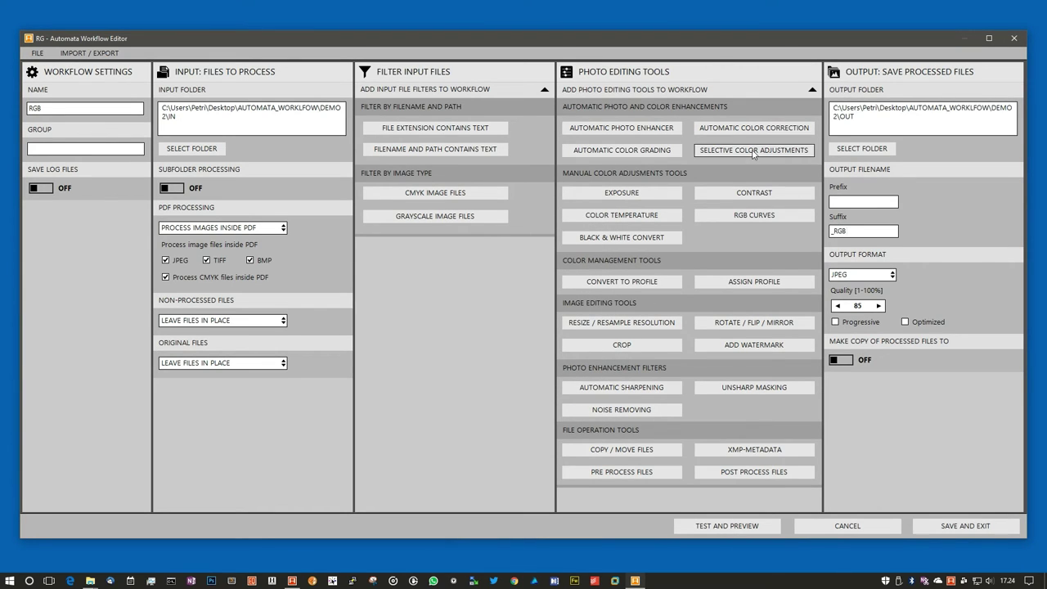
- Add the Automatic Color Correction and Automatic Color Grading tools to the RGB workflow
left_click(668, 126)
left_click(655, 107)
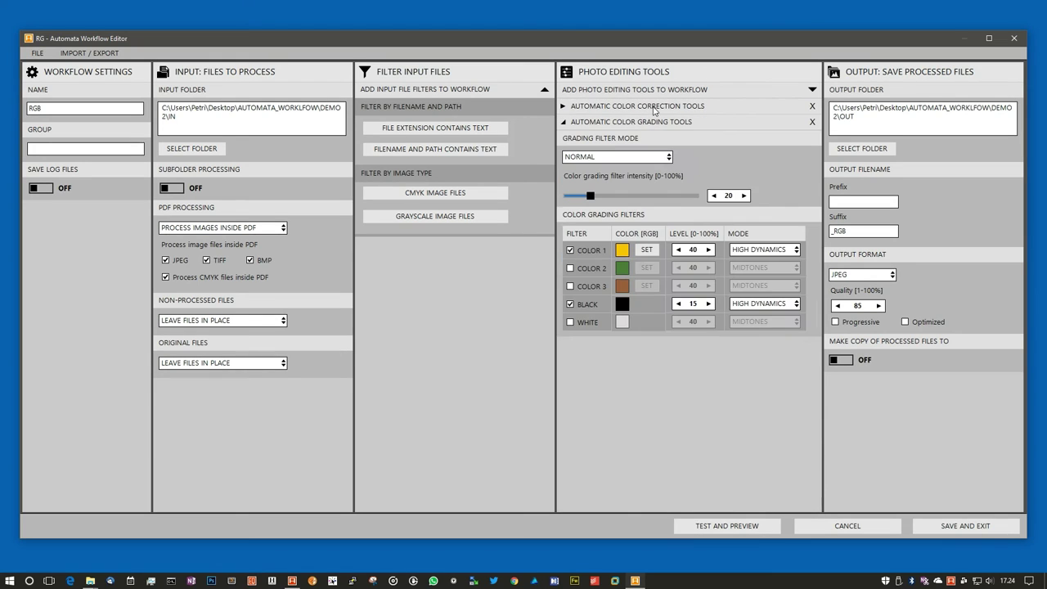
left_click(655, 122)
- Add a Convert to Profile tool to the workflow and choose sRGB.icm from the Color Profiles folder as its ICC profile
left_click(652, 92)
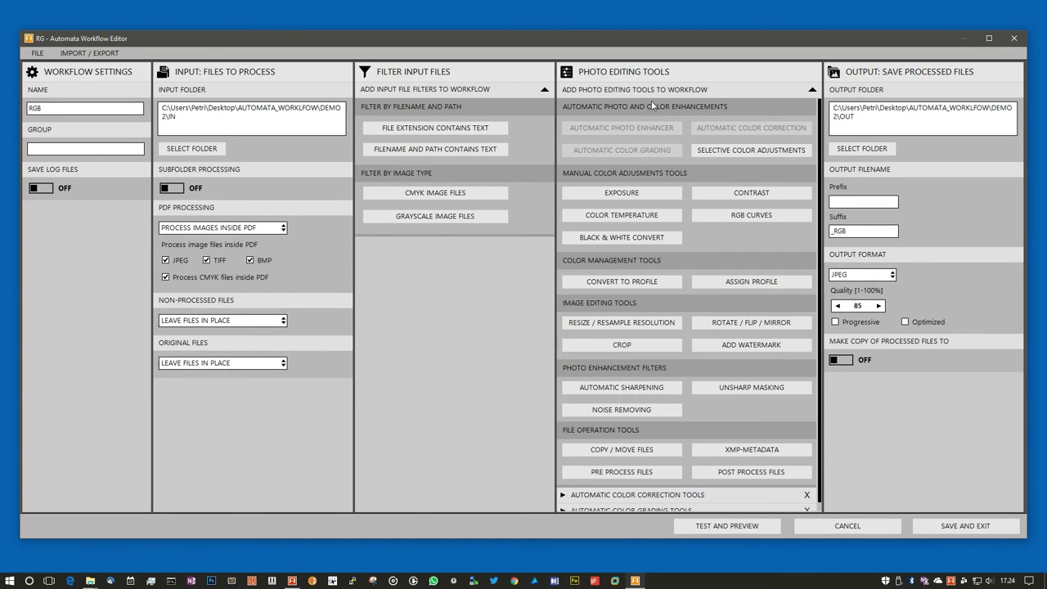
left_click(632, 282)
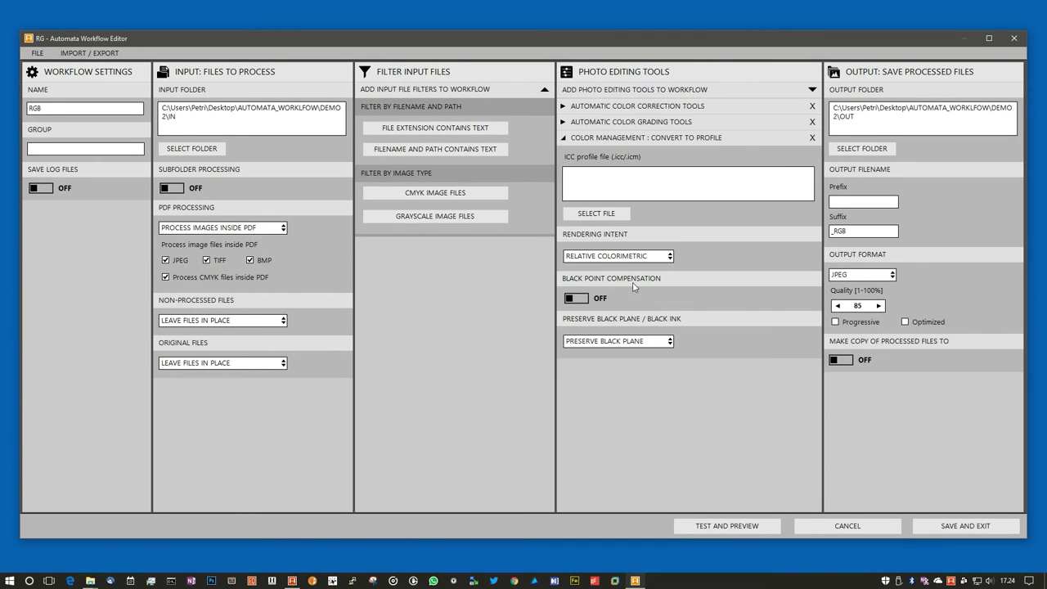
left_click(598, 216)
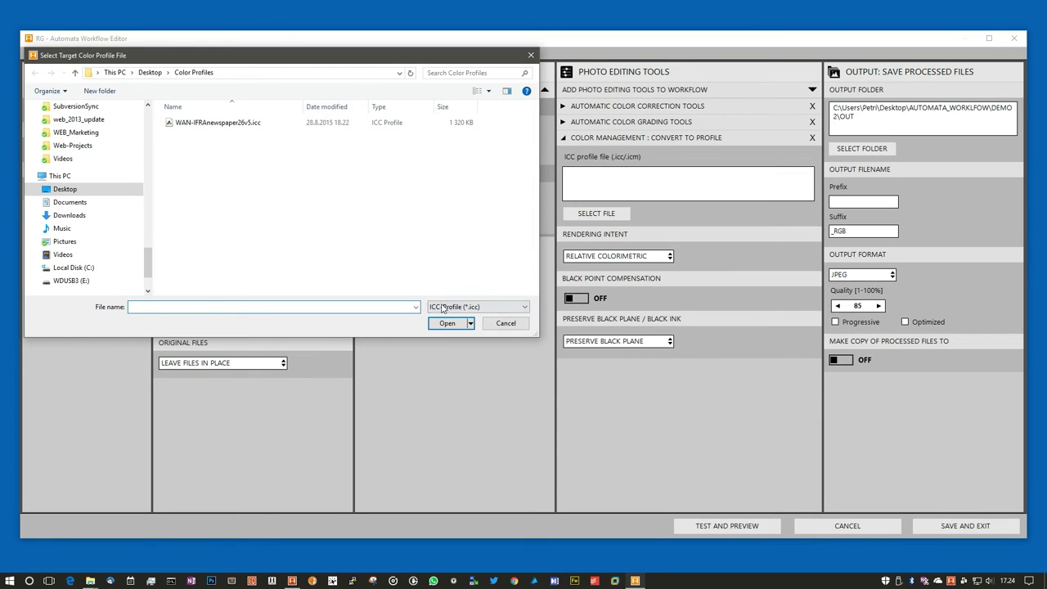
left_click(446, 307)
left_click(449, 326)
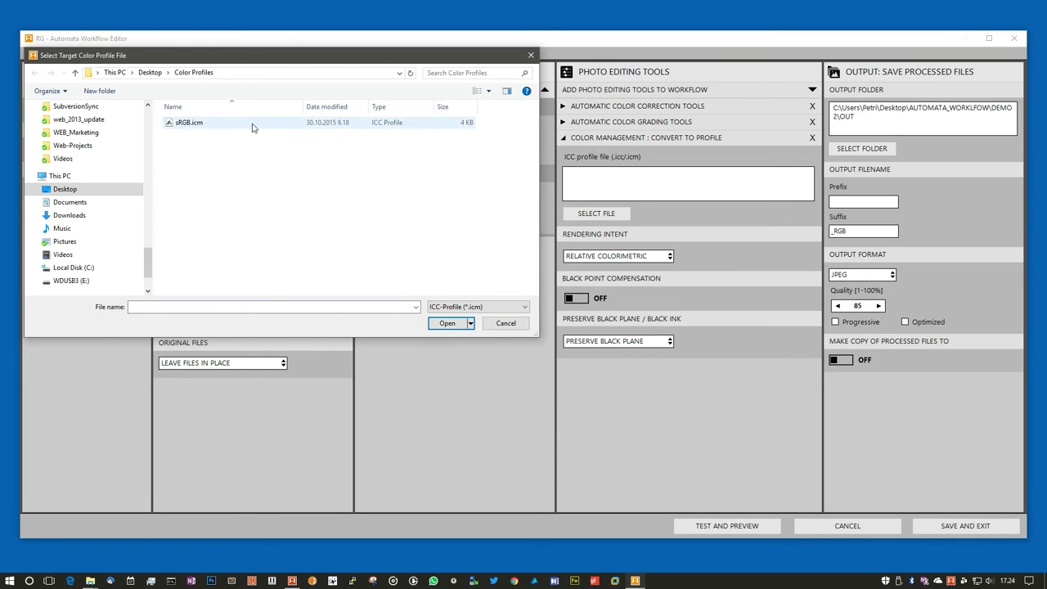
double_click(253, 122)
- Rename the workflow as "RGB - sRGB" and save it
double_click(113, 110)
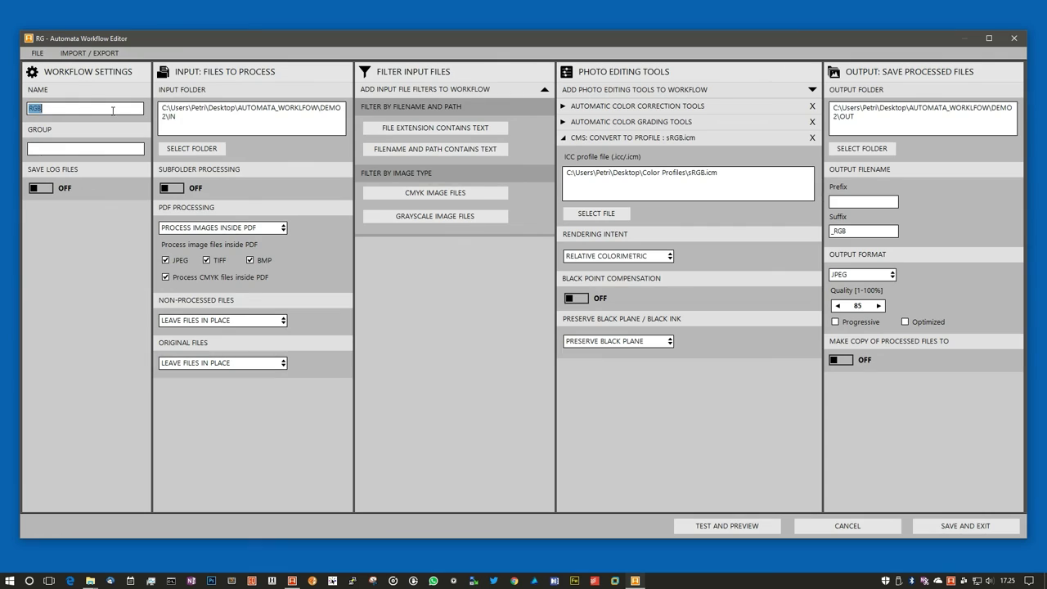
type("RGB - sRGB")
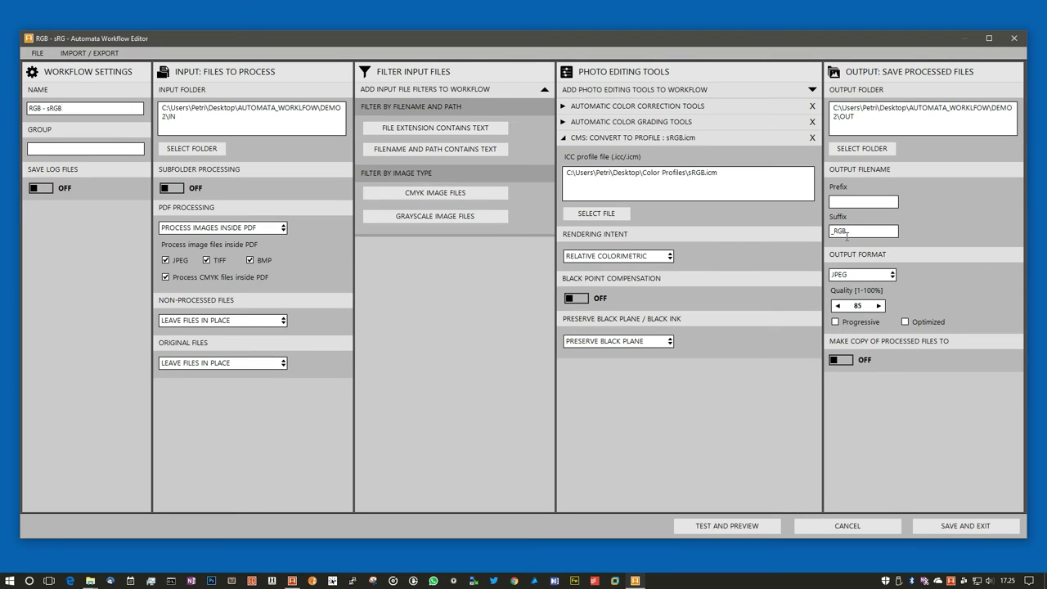
left_click(927, 532)
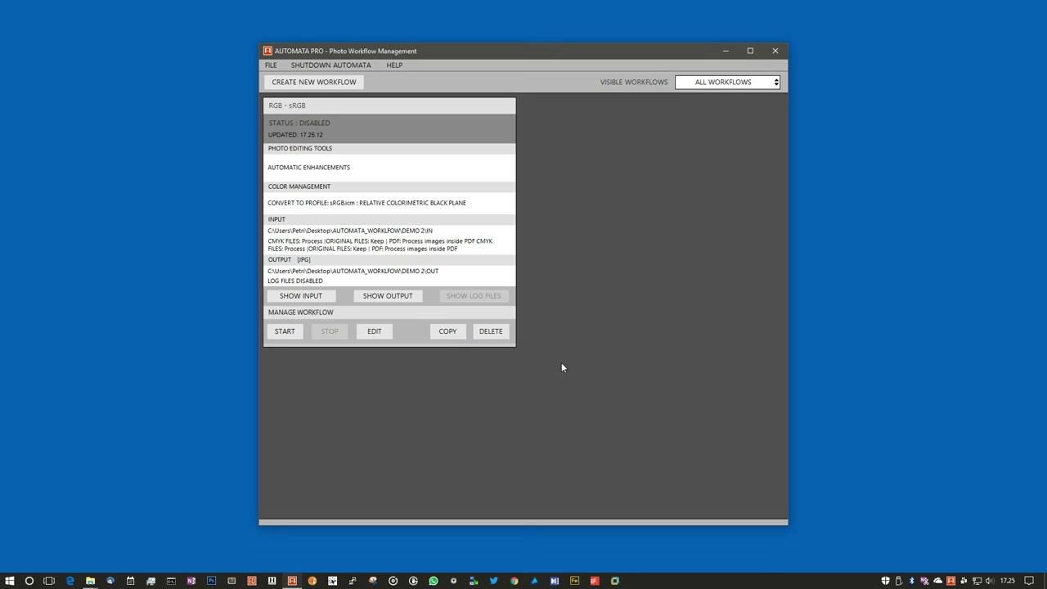
- Copy the RGB - sRGB workflow and set the copy's conversion profile to WAN-IFRAnewspaper26v5.icc
left_click(456, 335)
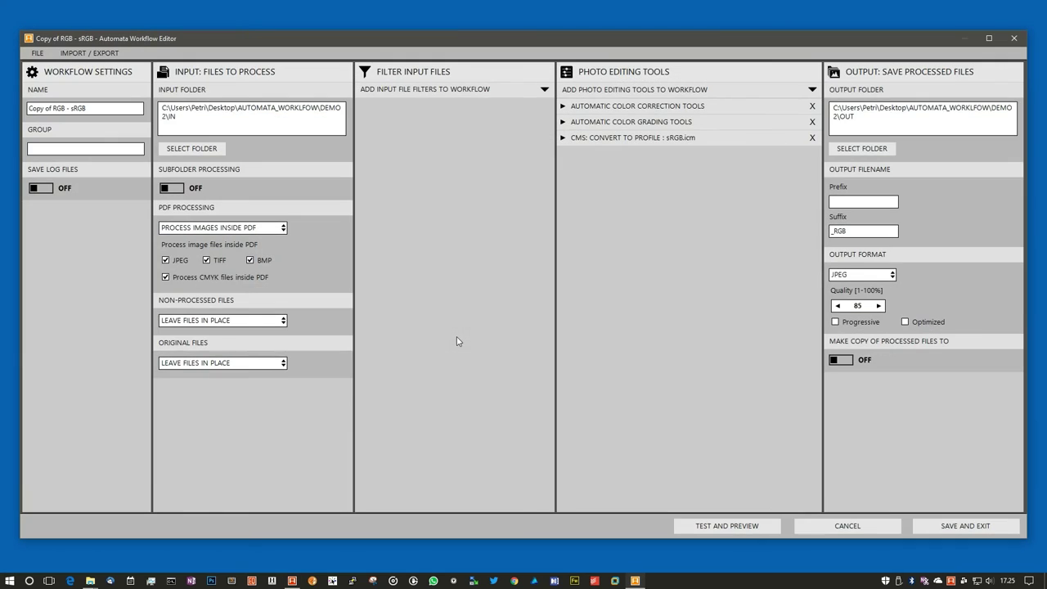
left_click(562, 138)
left_click(596, 212)
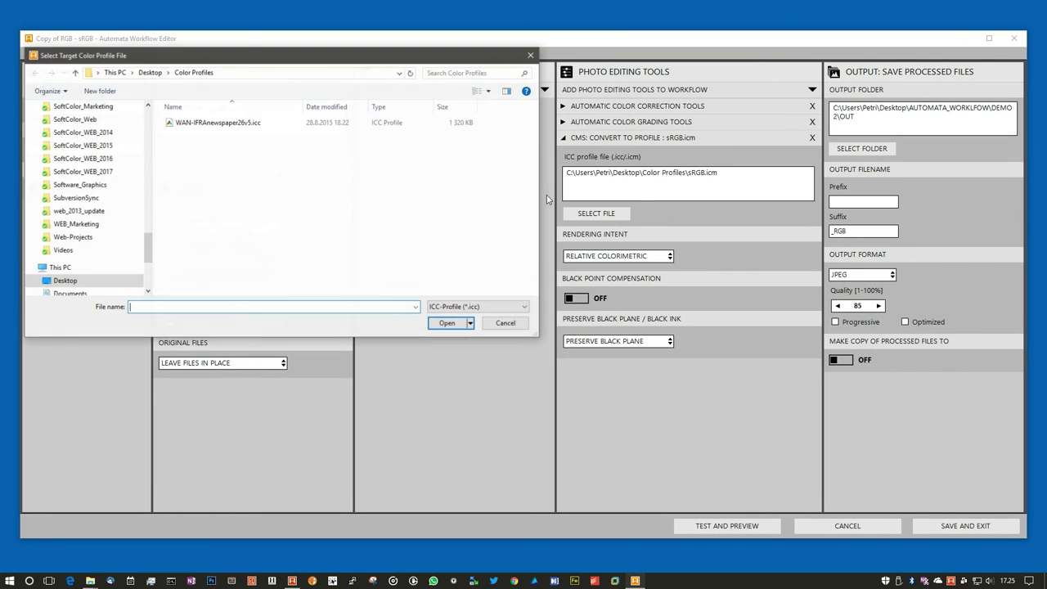
double_click(239, 125)
- Replace sRGB in the copied workflow's name with isoNewspaper, set the output filename suffix to _CMYK, and save
left_click(75, 110)
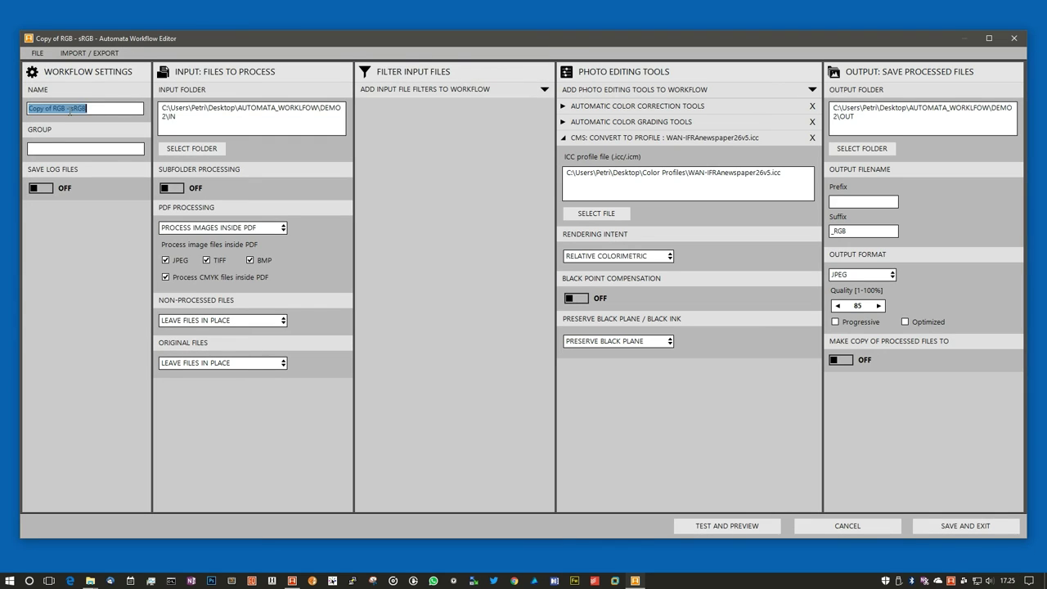
left_click(74, 111)
left_click_drag(71, 110, 107, 109)
type("isoNew")
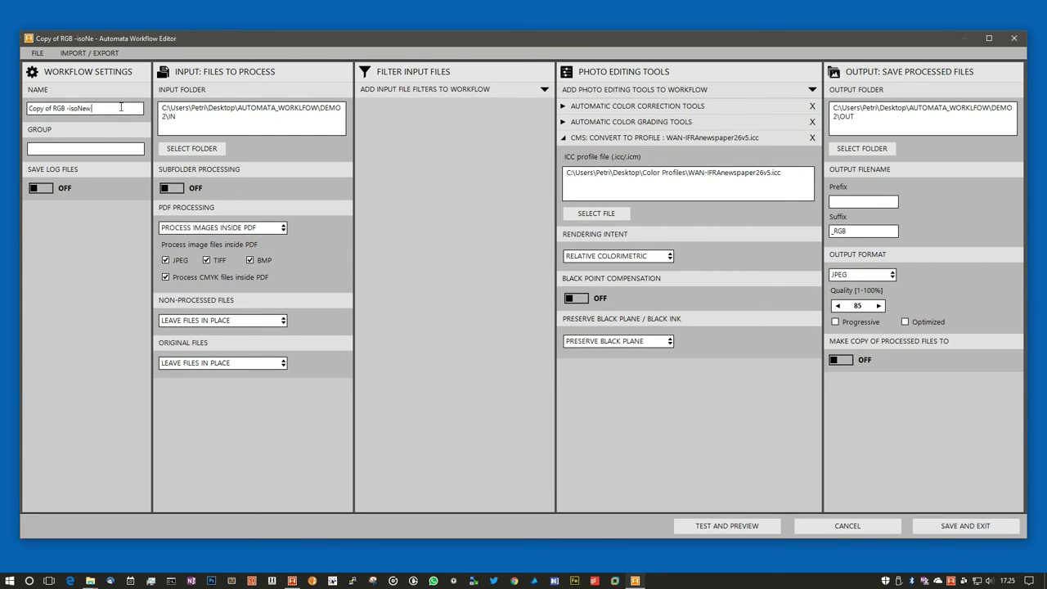
type("spaper")
left_click(880, 232)
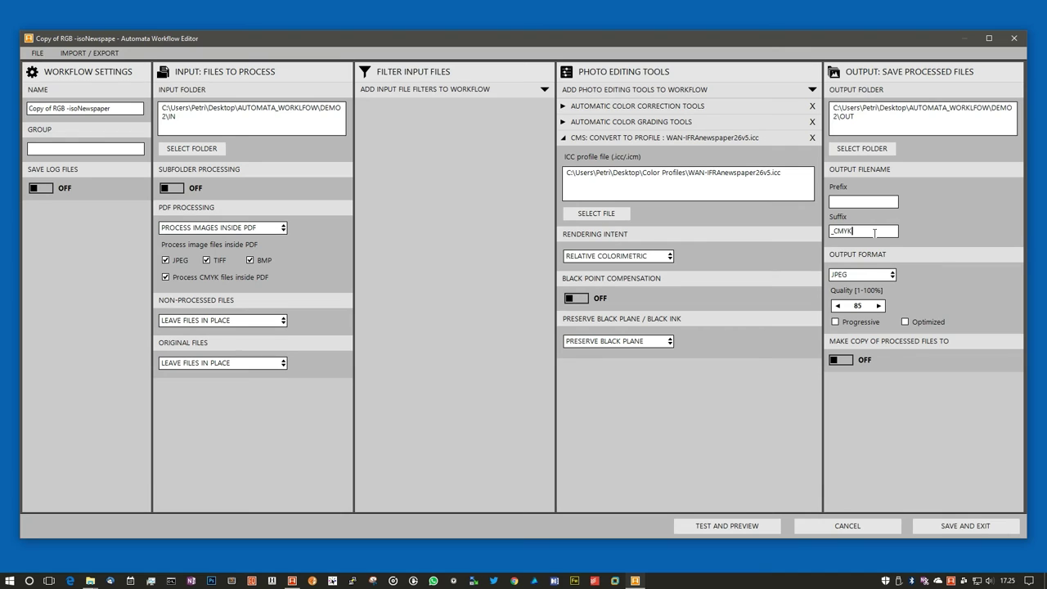
left_click(926, 528)
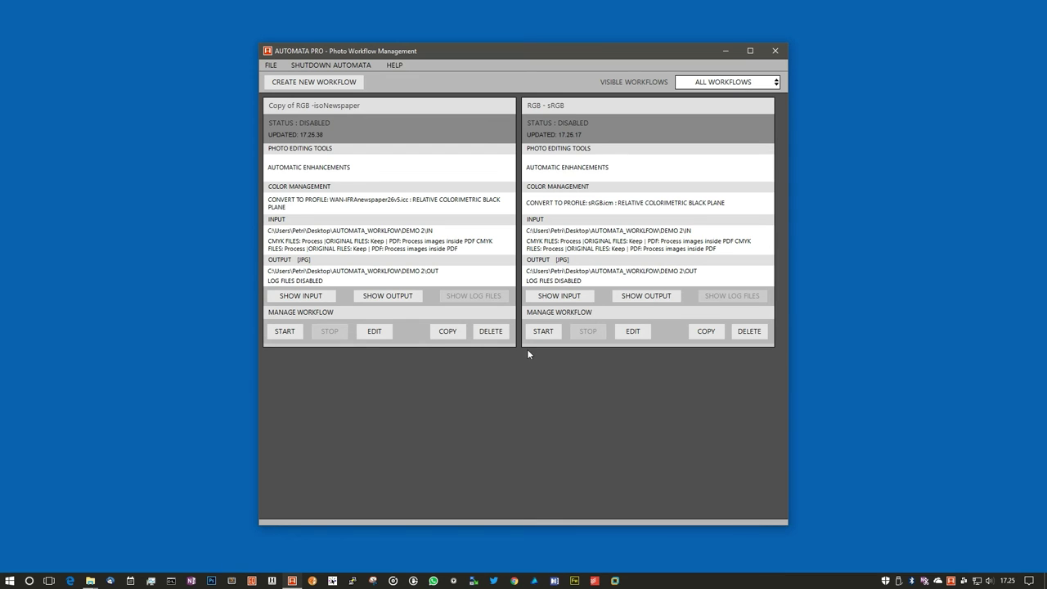
- Edit the copied workflow again to rename it "CMYK - isoNewspaper" and save it
left_click(374, 332)
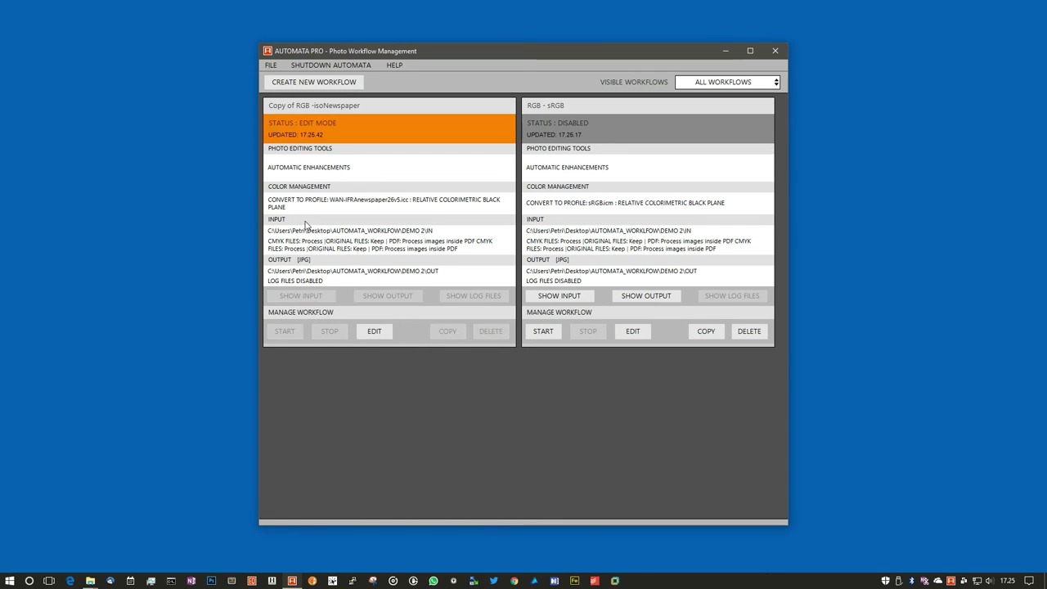
triple_click(47, 109)
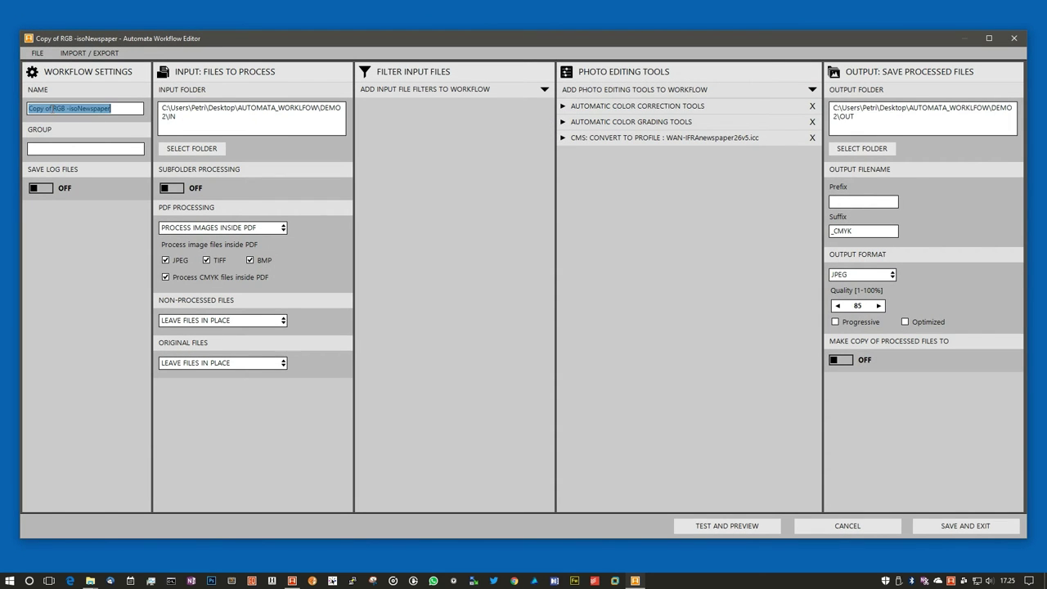
left_click_drag(69, 110, 15, 123)
key("BackSpace")
type("CMYK -")
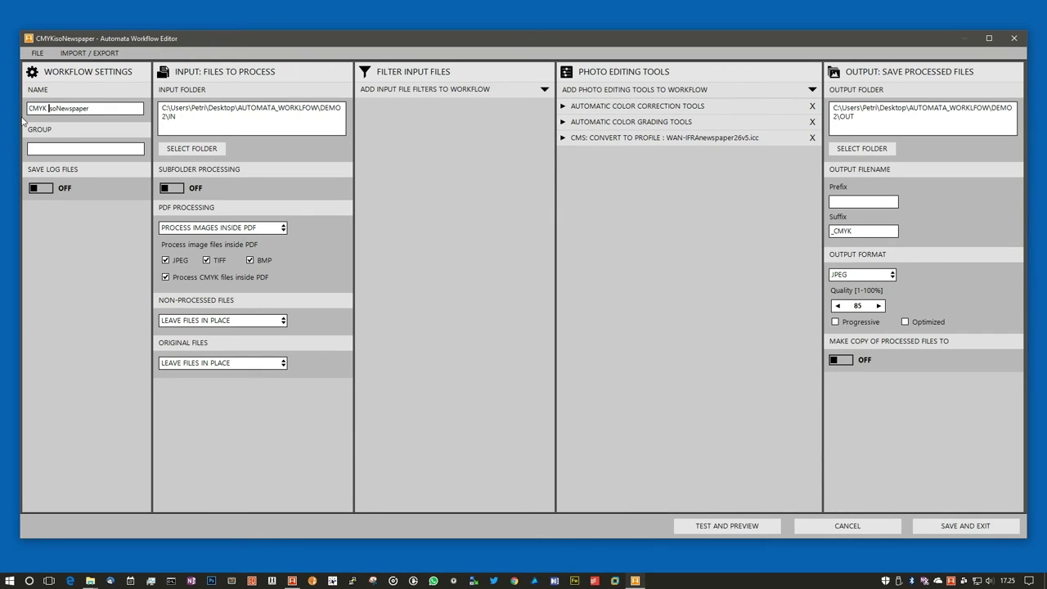
left_click(954, 528)
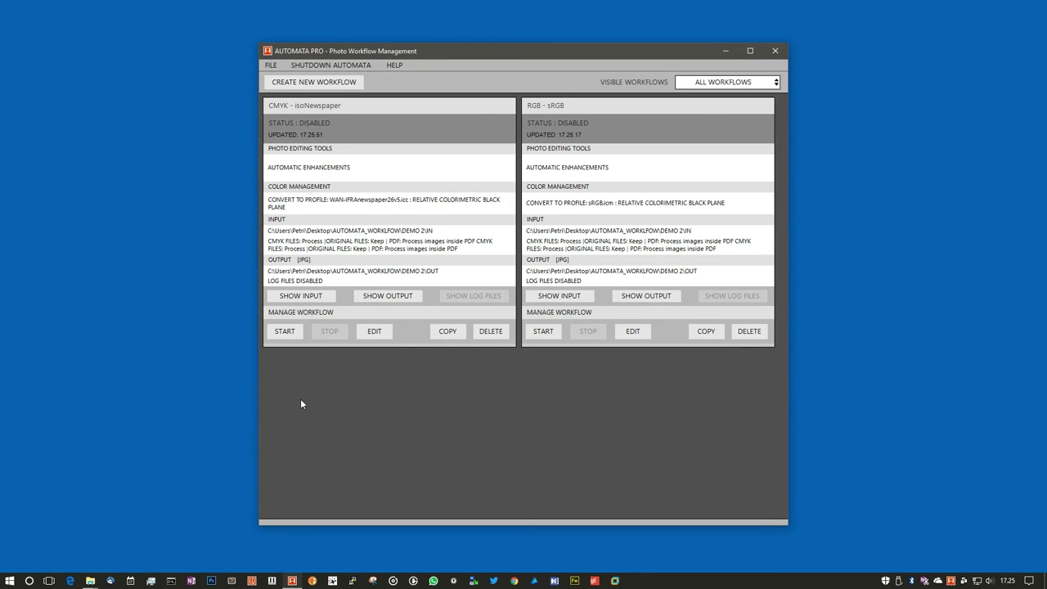
- Start both the CMYK - isoNewspaper and RGB - sRGB workflows
left_click(284, 331)
left_click(543, 331)
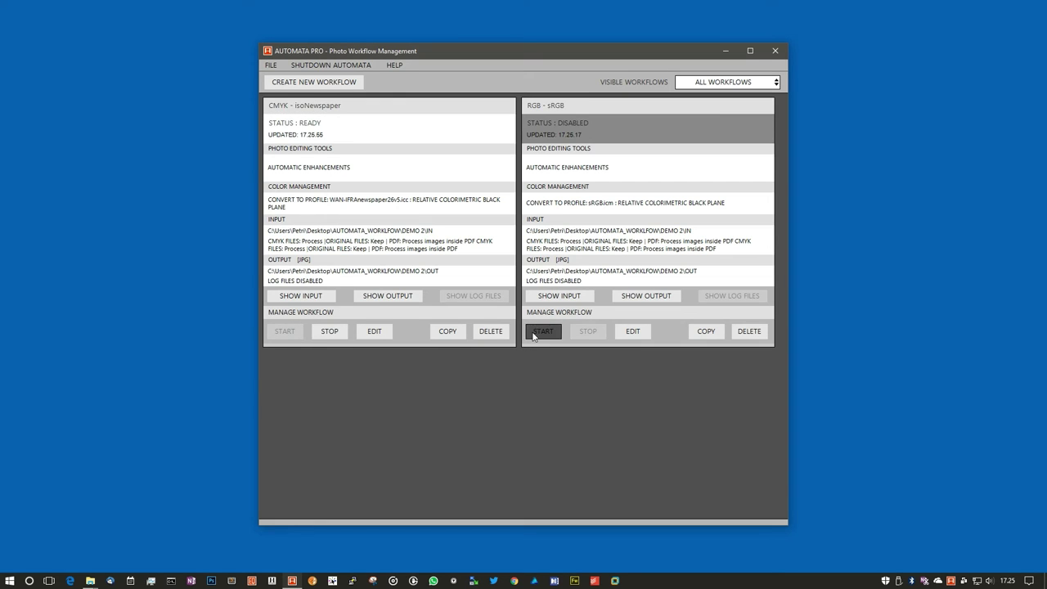
- Switch to File Explorer and copy the five images from Source Images into the AUTOMATA_WORKLFOW\DEMO 2\IN folder
left_click(91, 581)
left_click(136, 535)
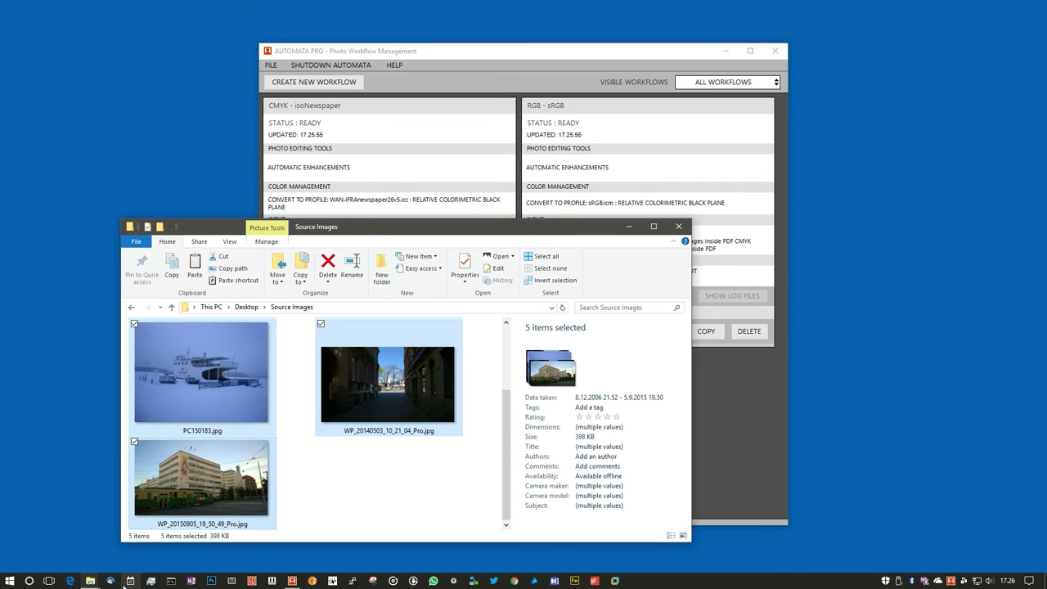
left_click(91, 581)
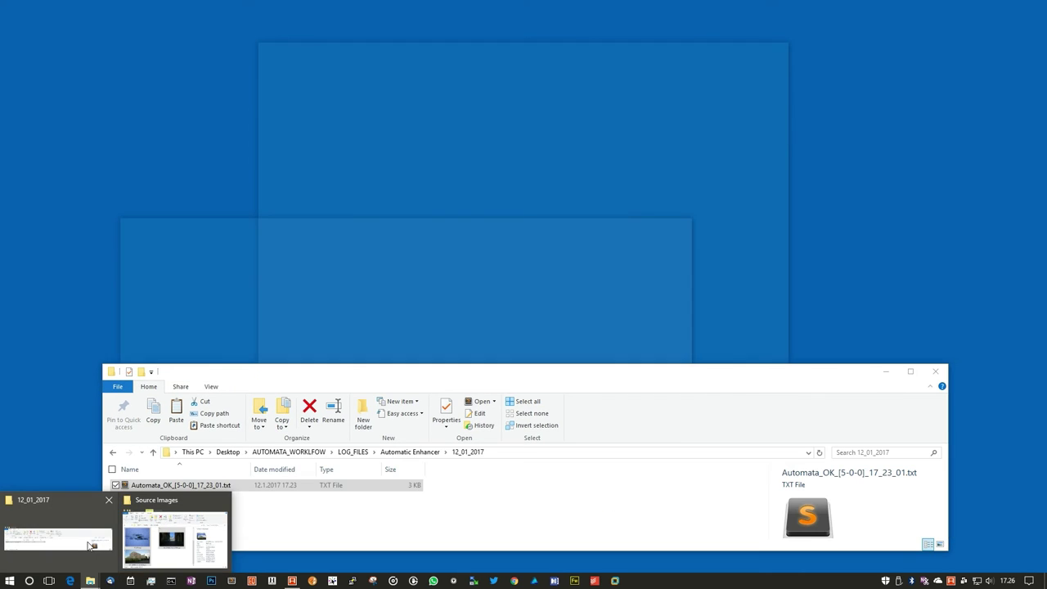
left_click(91, 545)
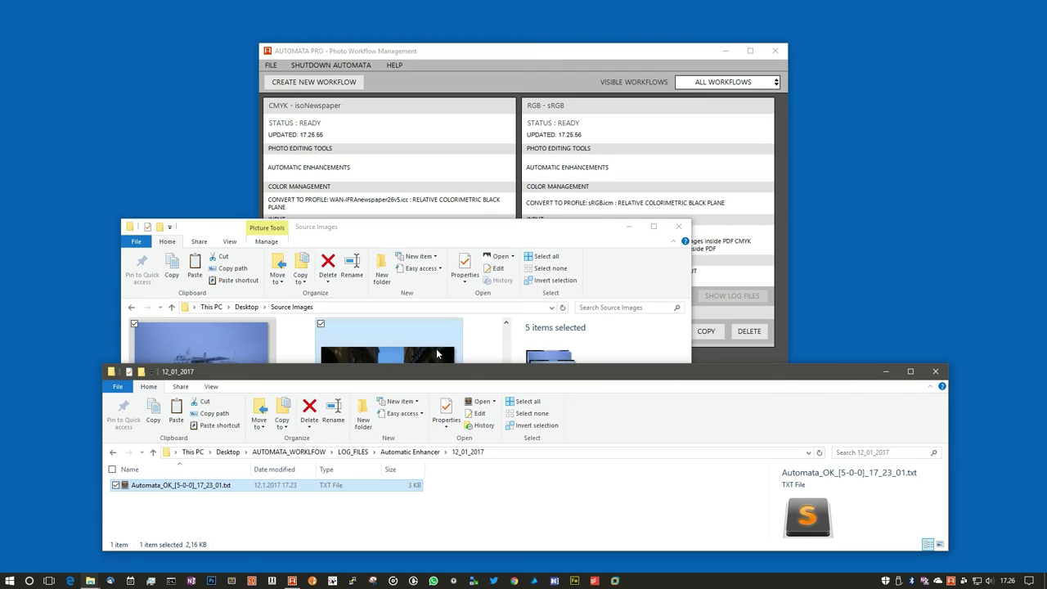
left_click(288, 451)
left_click(628, 226)
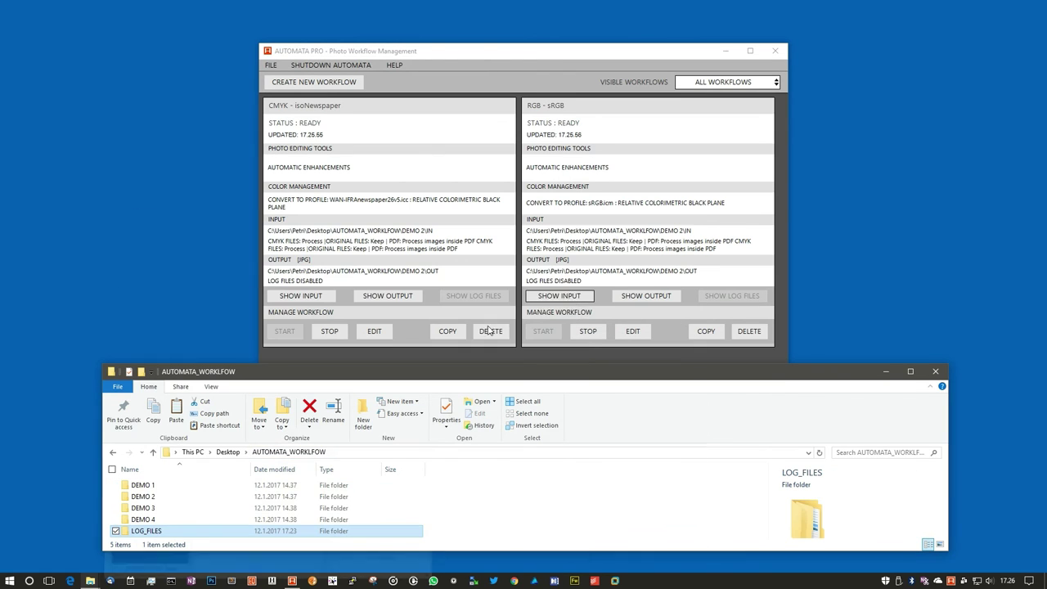
double_click(181, 496)
double_click(180, 486)
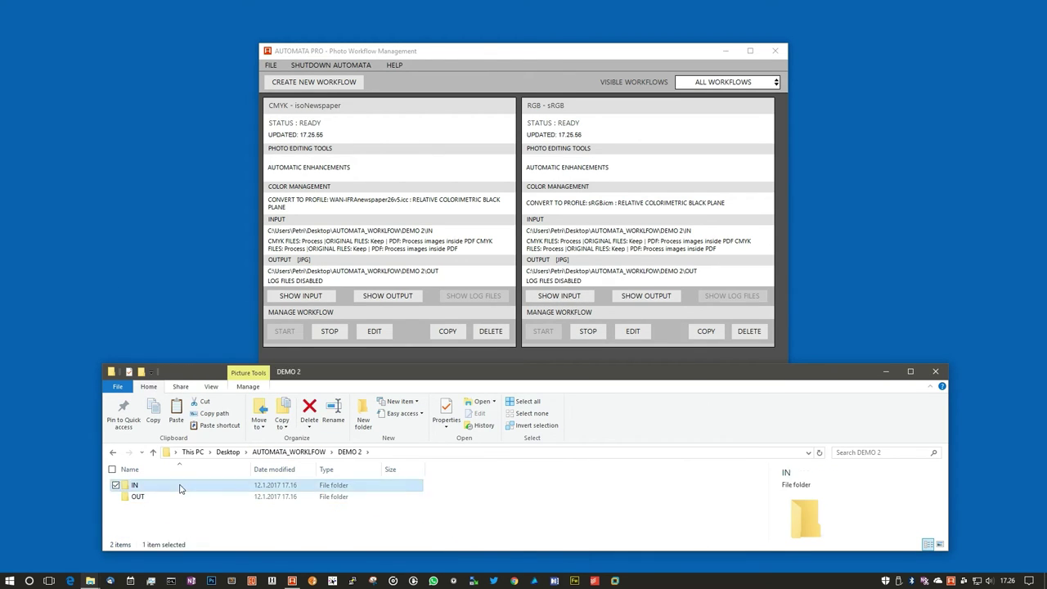
key("ctrl+v")
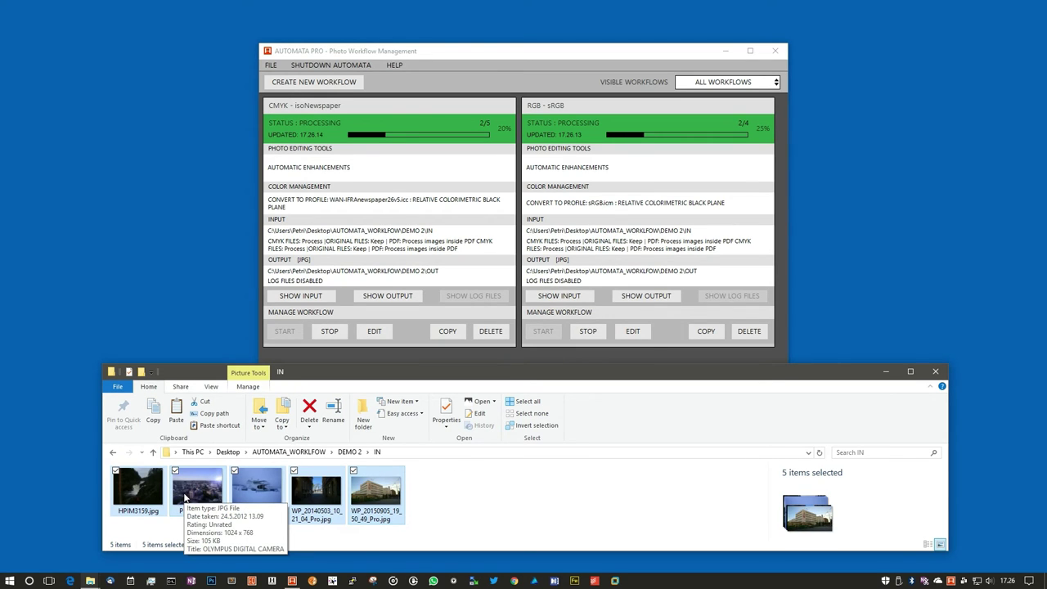
- Open the OUT folder of DEMO 2 to check the processed images
left_click(349, 452)
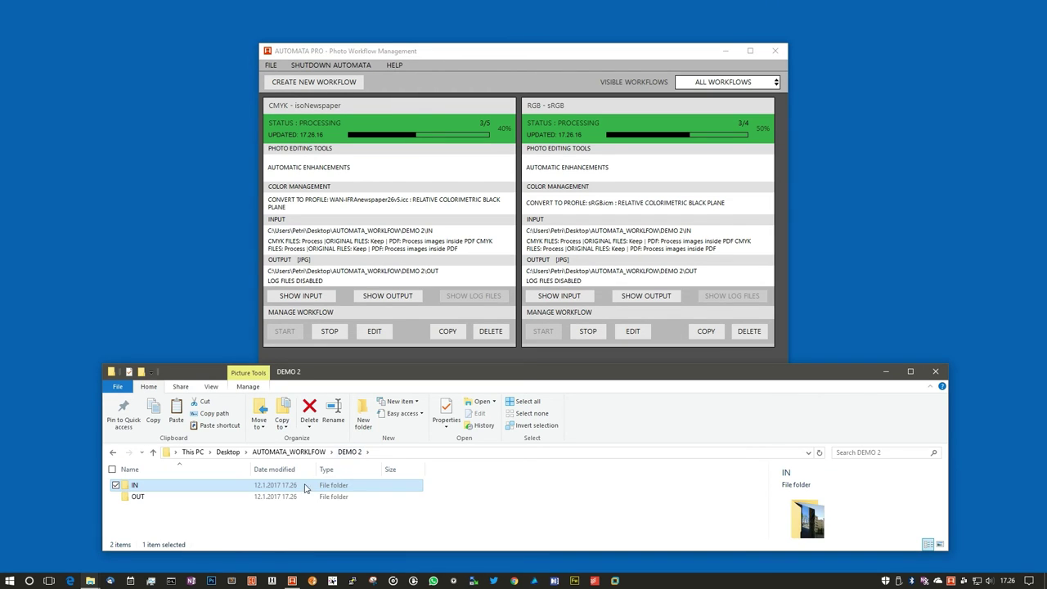
double_click(197, 496)
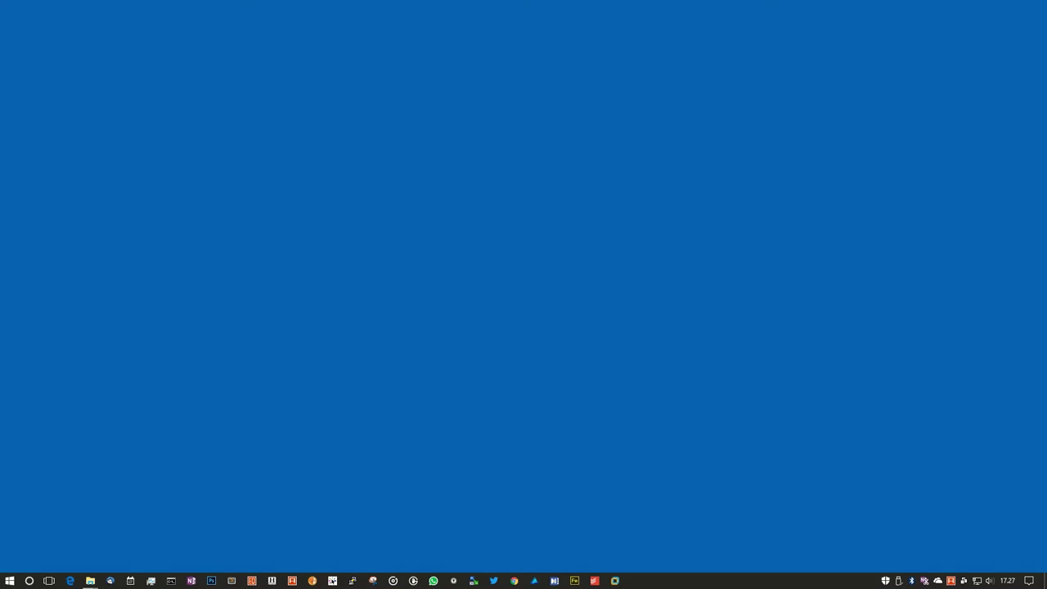
- Bring test_PDF.pdf to the middle of the desktop, open it to examine the images on both pages, and close it
left_click_drag(831, 304, 556, 275)
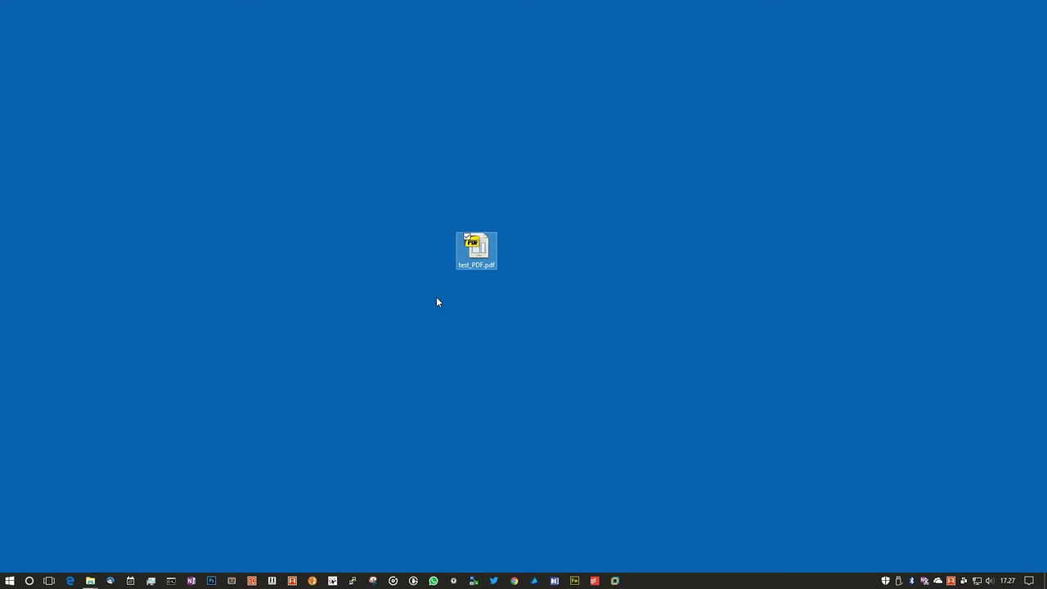
double_click(483, 259)
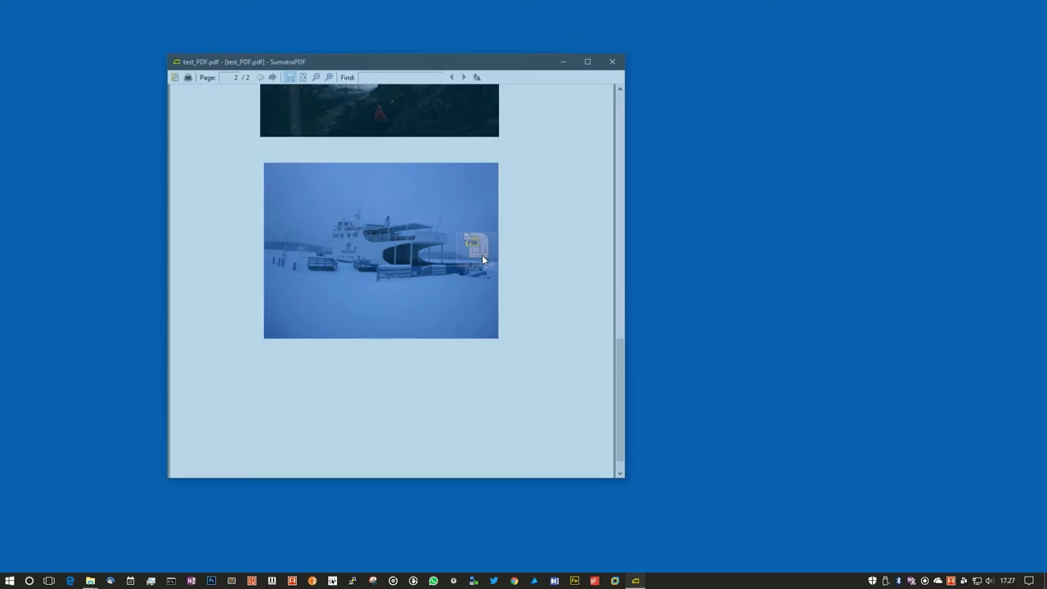
scroll(477, 270, "up", 10)
scroll(477, 279, "up", 3)
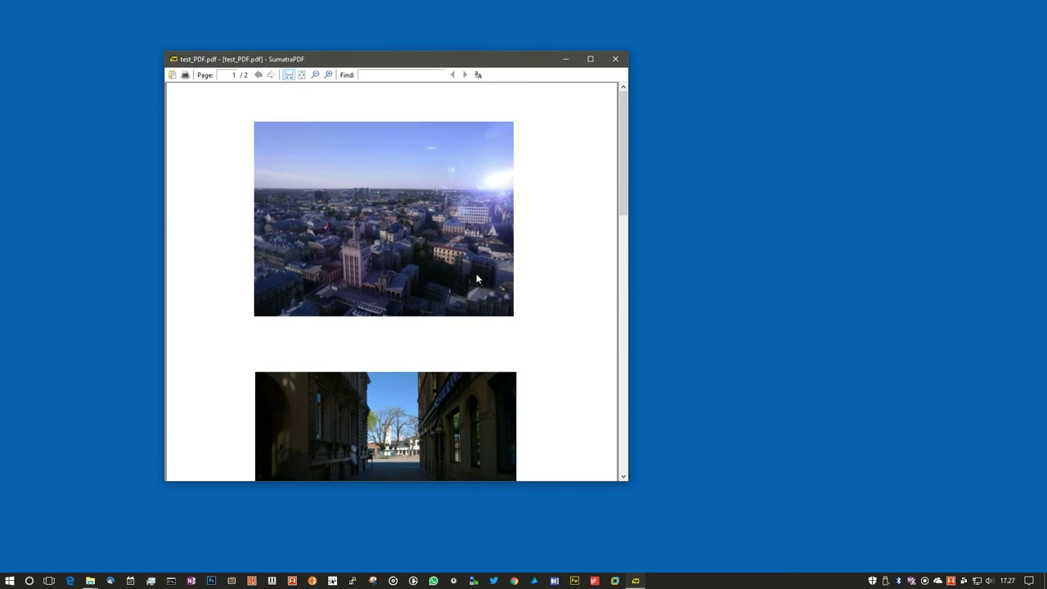
scroll(478, 279, "down", 10)
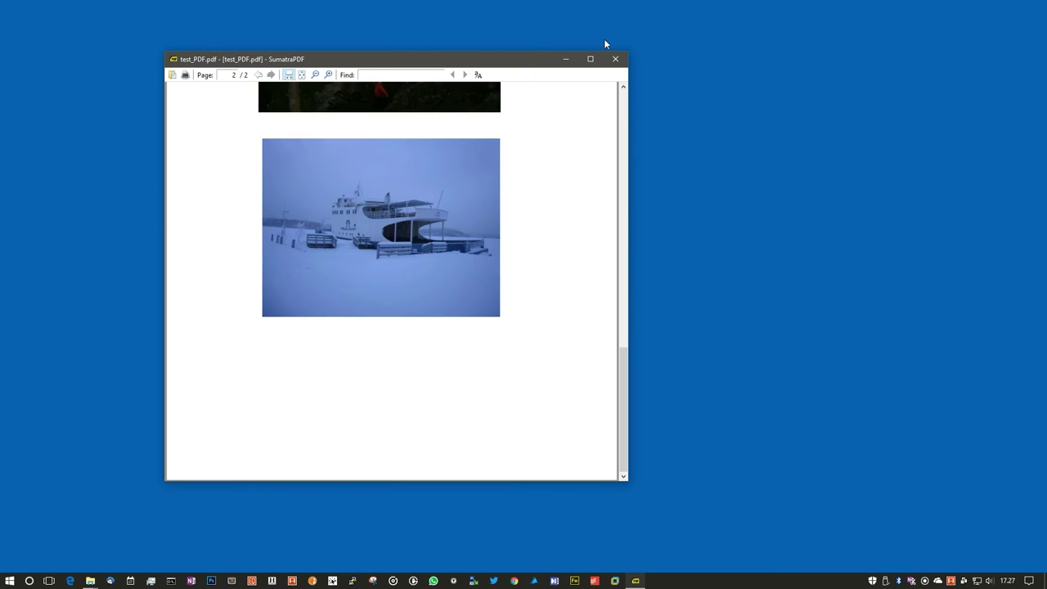
left_click(616, 61)
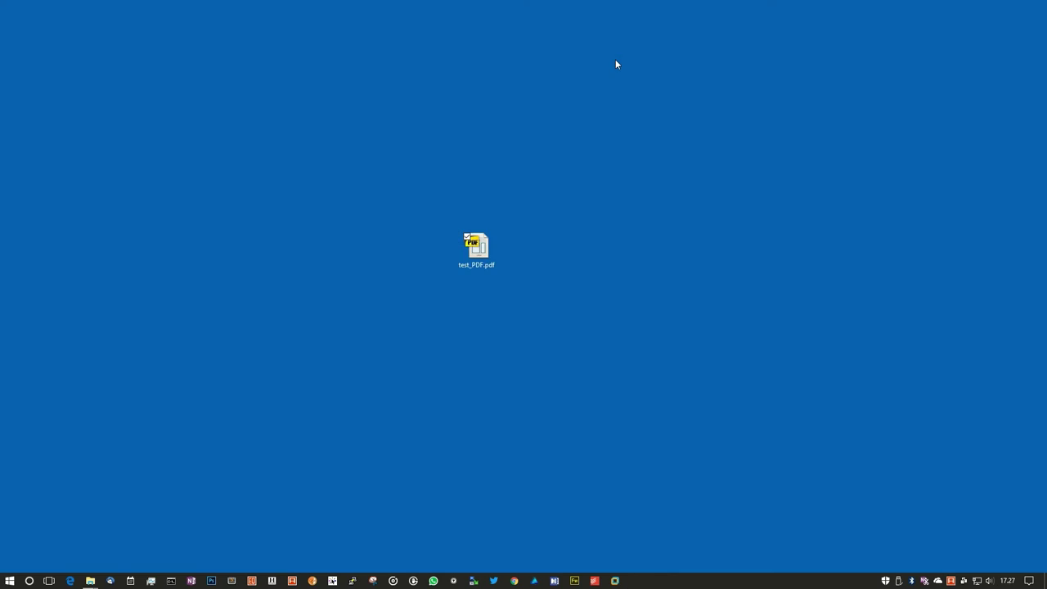
- Switch to Automata Pro and create a new workflow named Auto Enhancer PDF Test
left_click(293, 580)
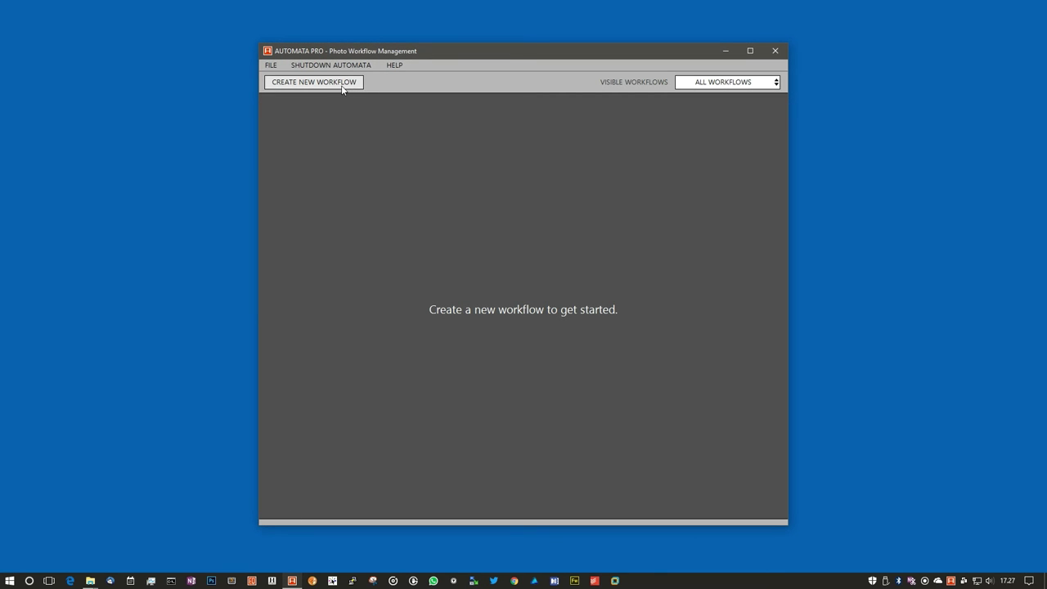
left_click(342, 86)
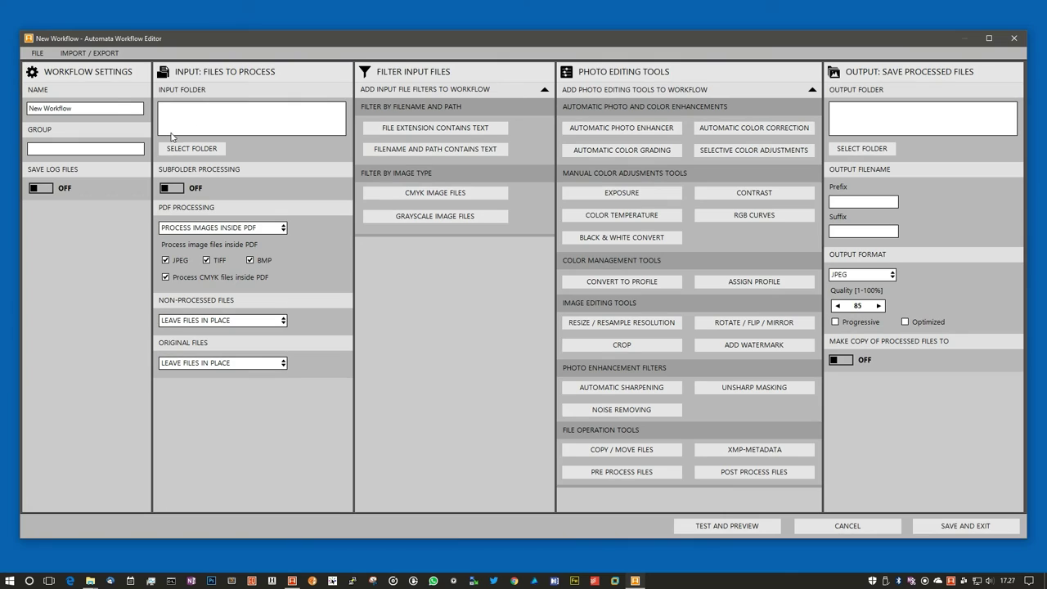
triple_click(115, 105)
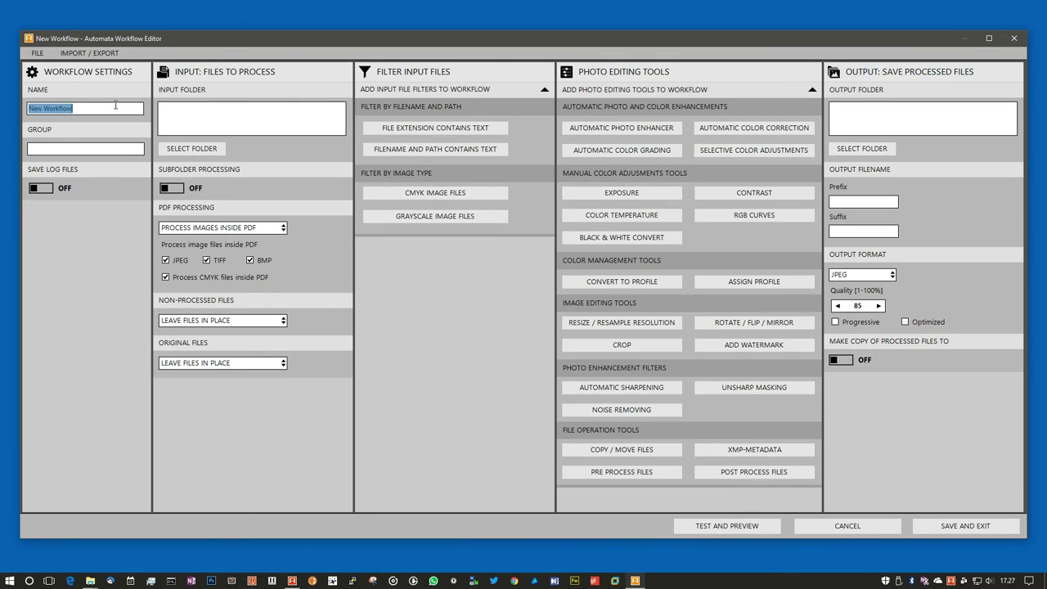
type("Auto En")
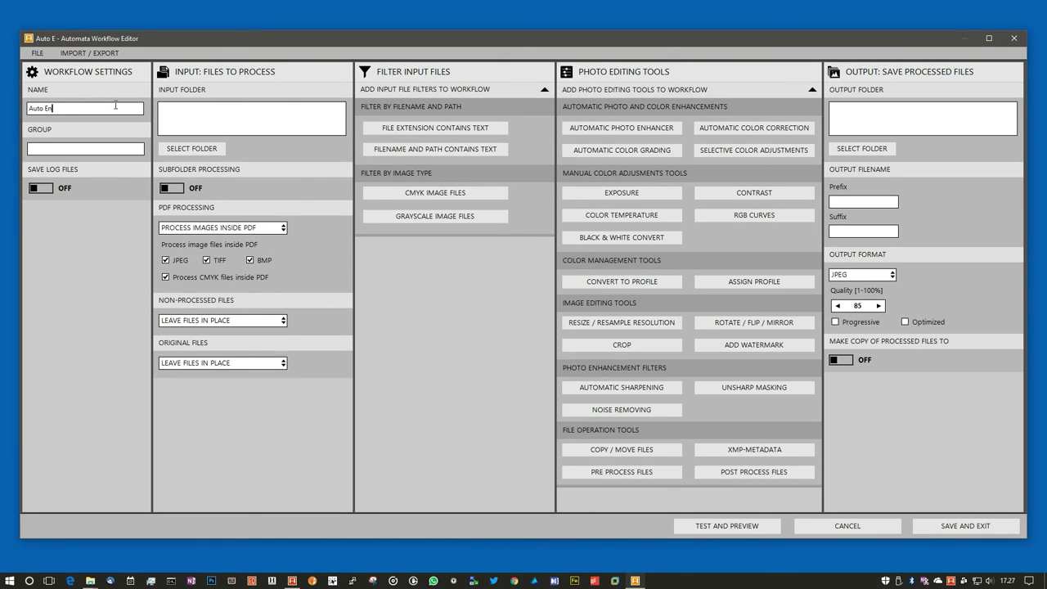
type("hancer PDF")
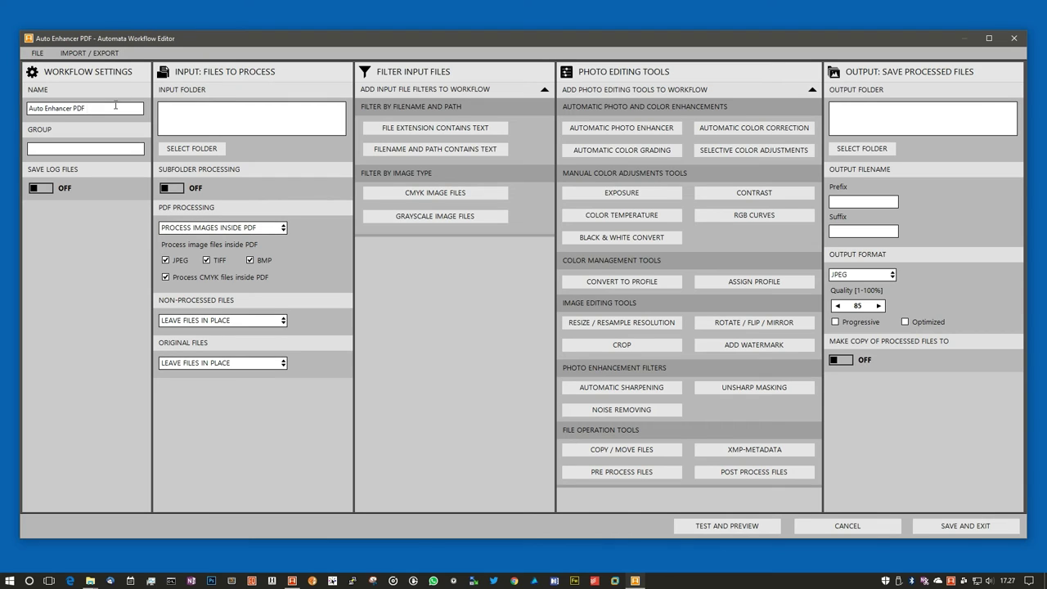
type(" Test")
- Set the workflow's input folder to AUTOMATA_WORKLFOW\DEMO 3\IN on the desktop
left_click(189, 149)
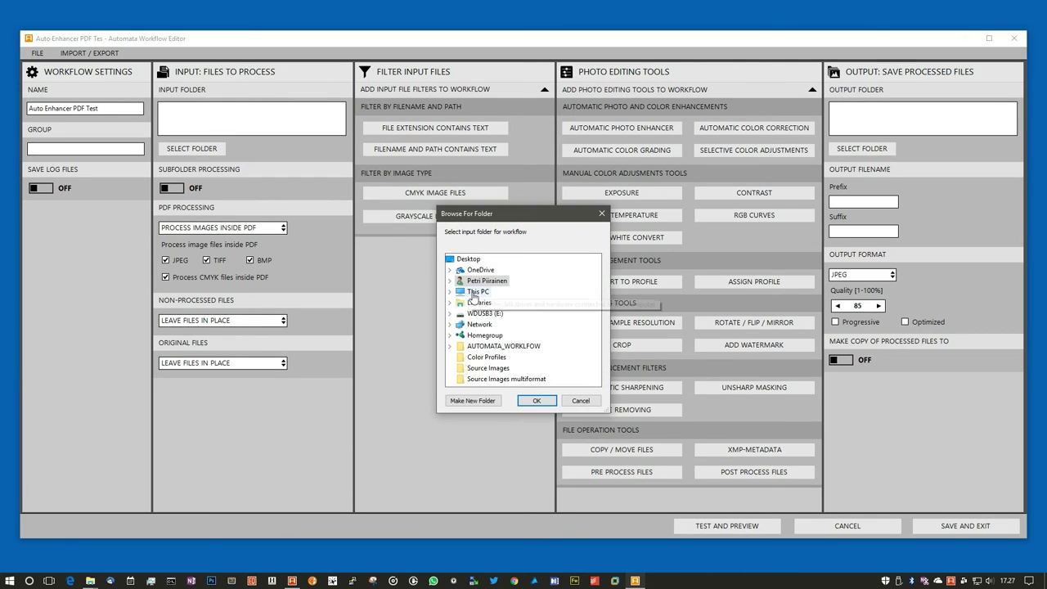
left_click(450, 347)
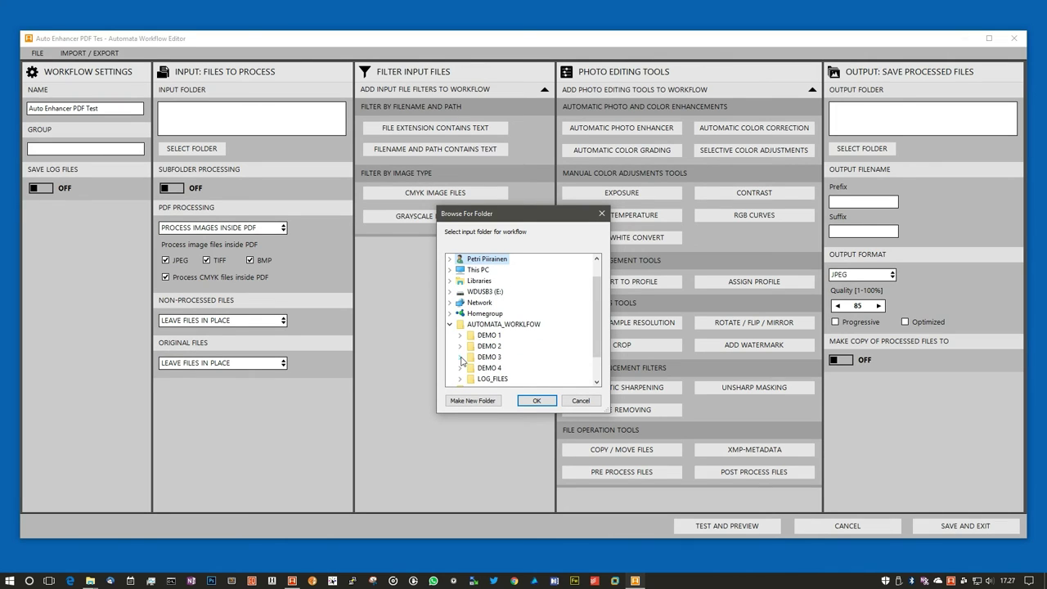
left_click(461, 357)
left_click(495, 368)
left_click(536, 400)
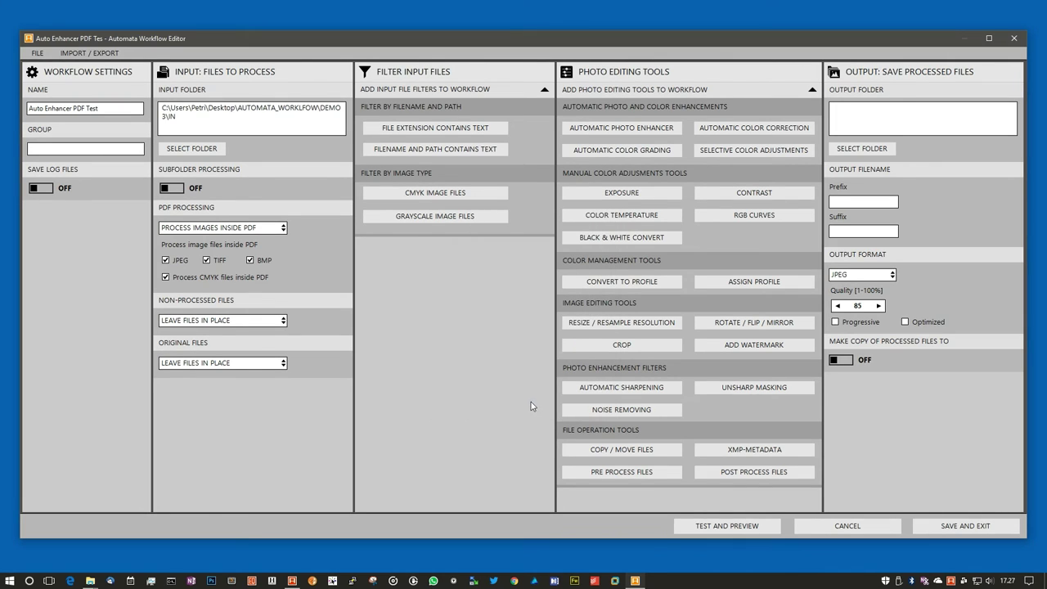
- Set the workflow's output folder to AUTOMATA_WORKLFOW\DEMO 3\OUT on the desktop
left_click(855, 151)
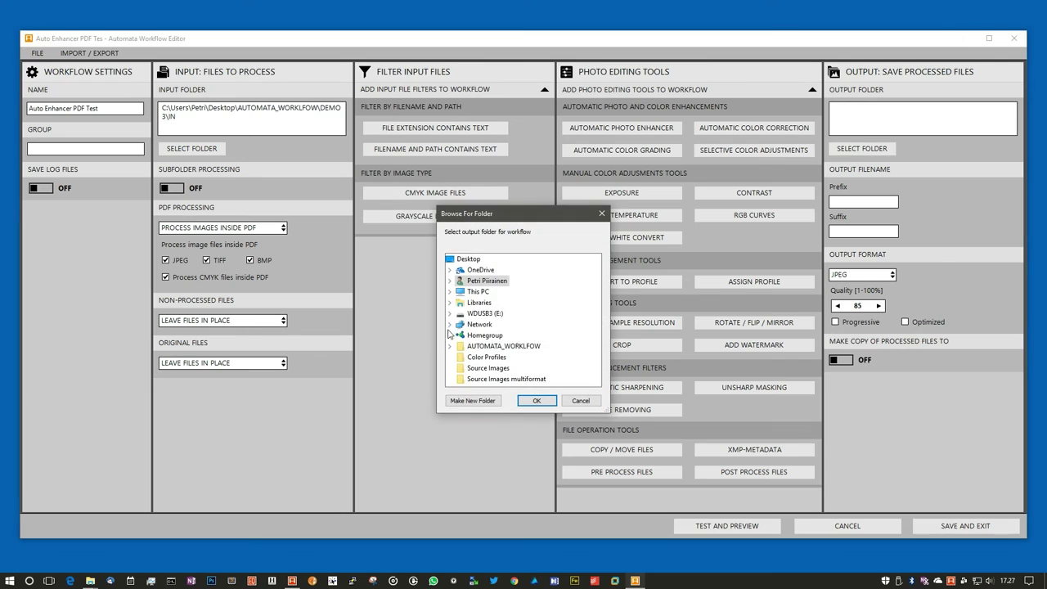
left_click(449, 346)
left_click(460, 358)
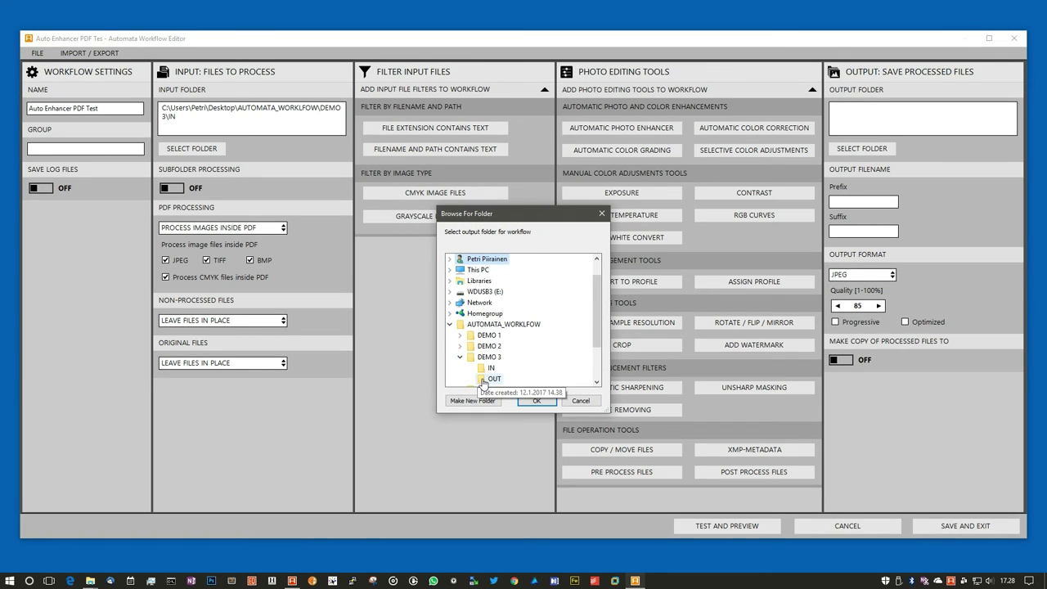
left_click(490, 379)
left_click(536, 400)
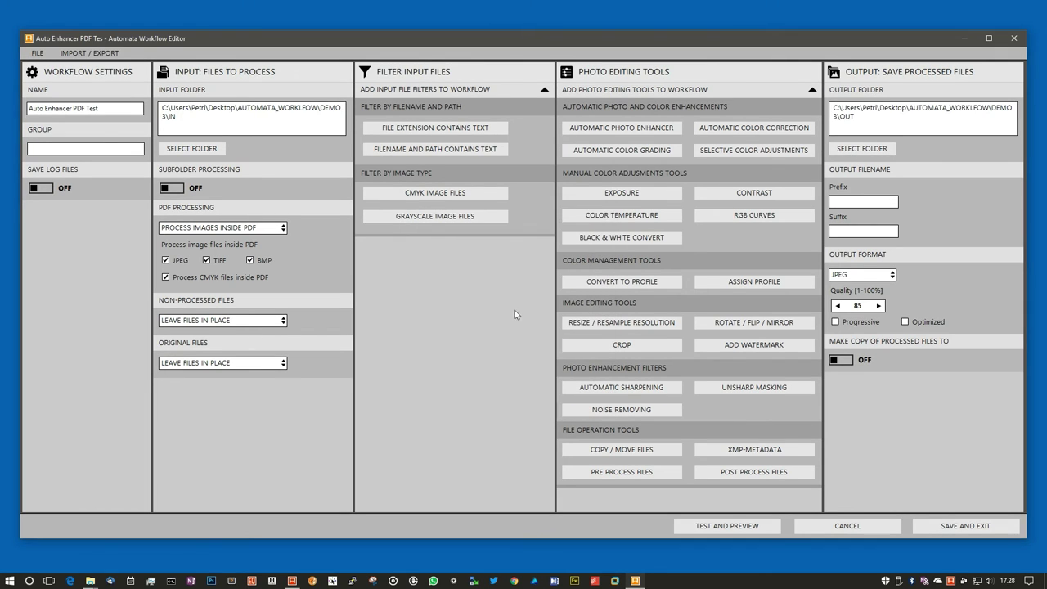
- Add the Automatic Photo Enhancer to the workflow and collapse its color correction and color grading settings
left_click(603, 128)
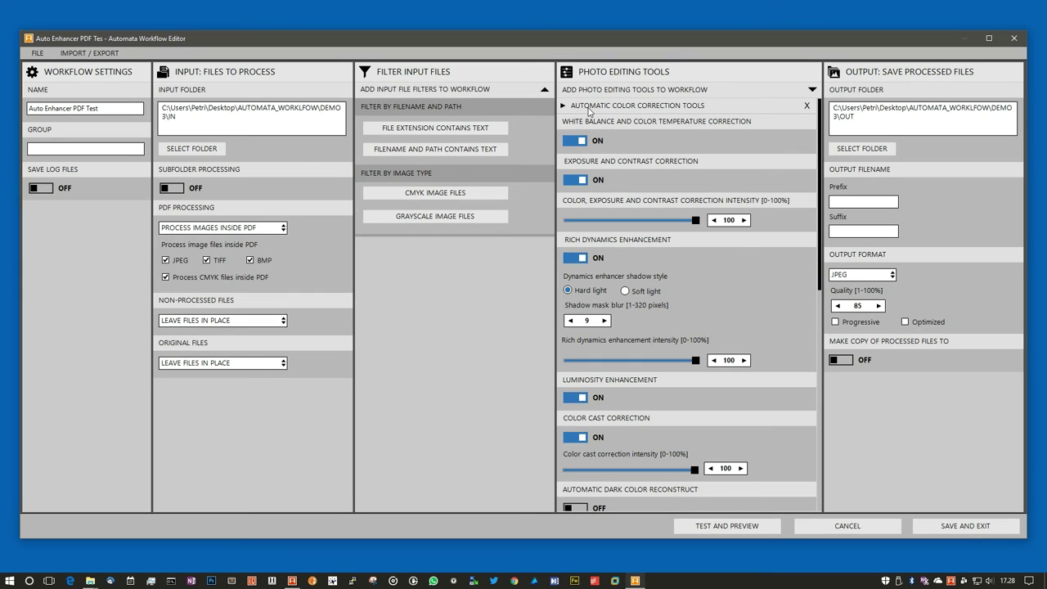
left_click(589, 107)
left_click(586, 122)
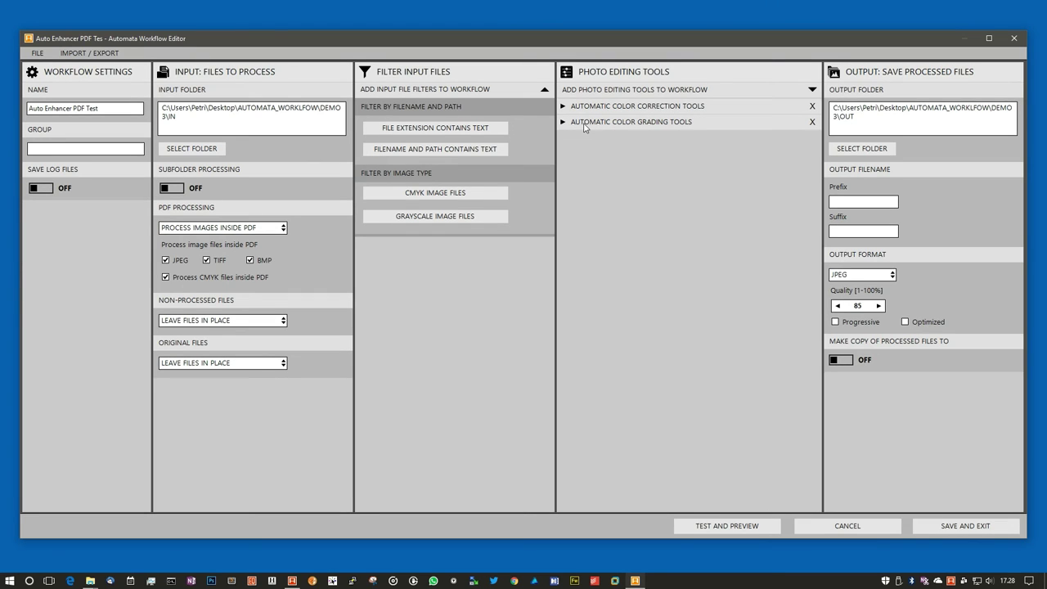
- Try the PDF processing modes Convert PDF to Raster Images and Skip PDF Files, and return to Process Images Inside PDF
left_click(268, 230)
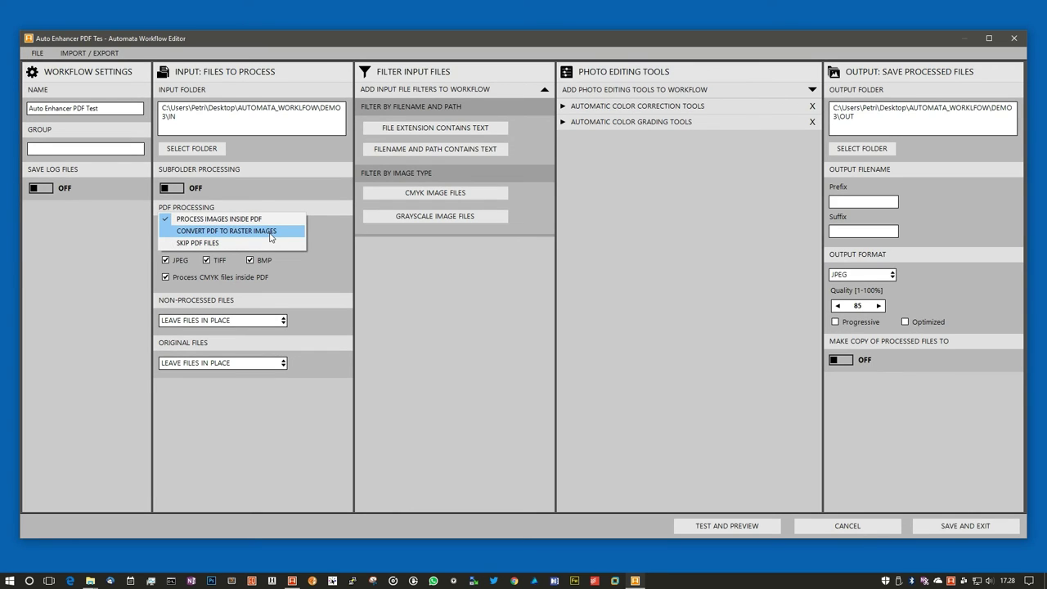
left_click(271, 232)
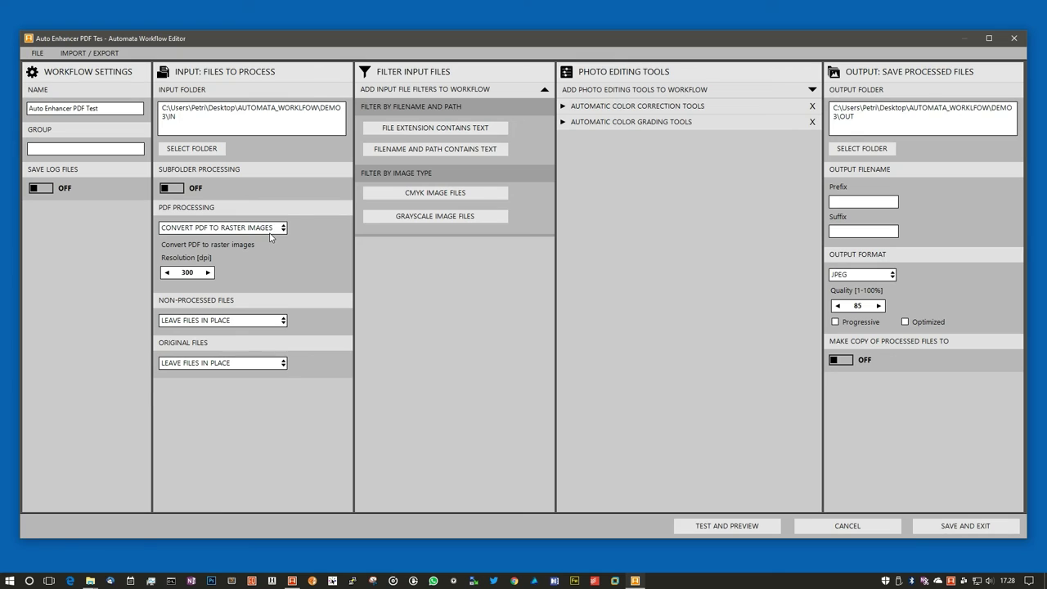
left_click(270, 230)
left_click(275, 242)
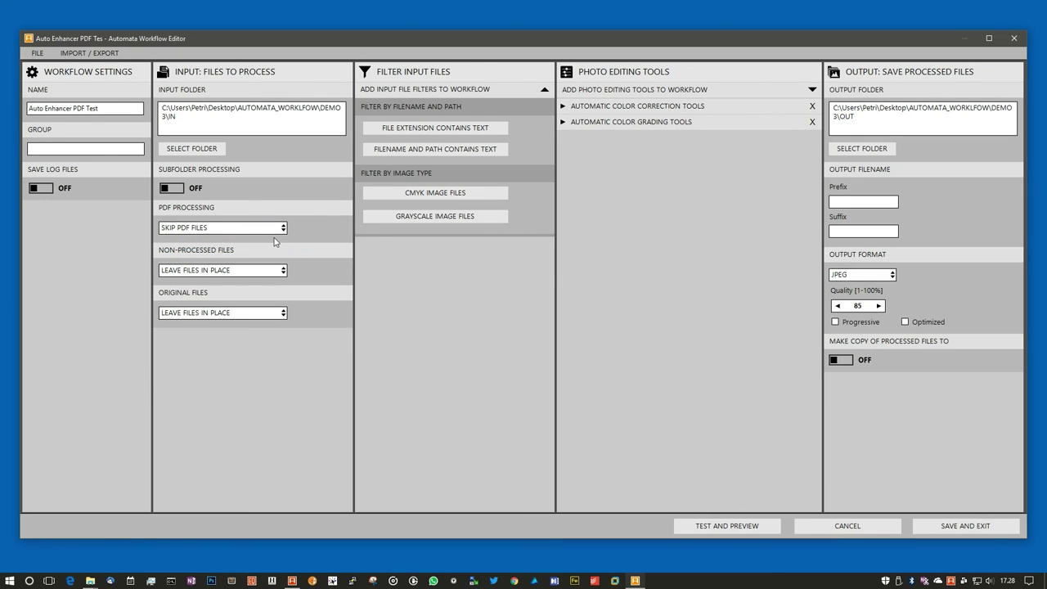
left_click(274, 230)
left_click(274, 219)
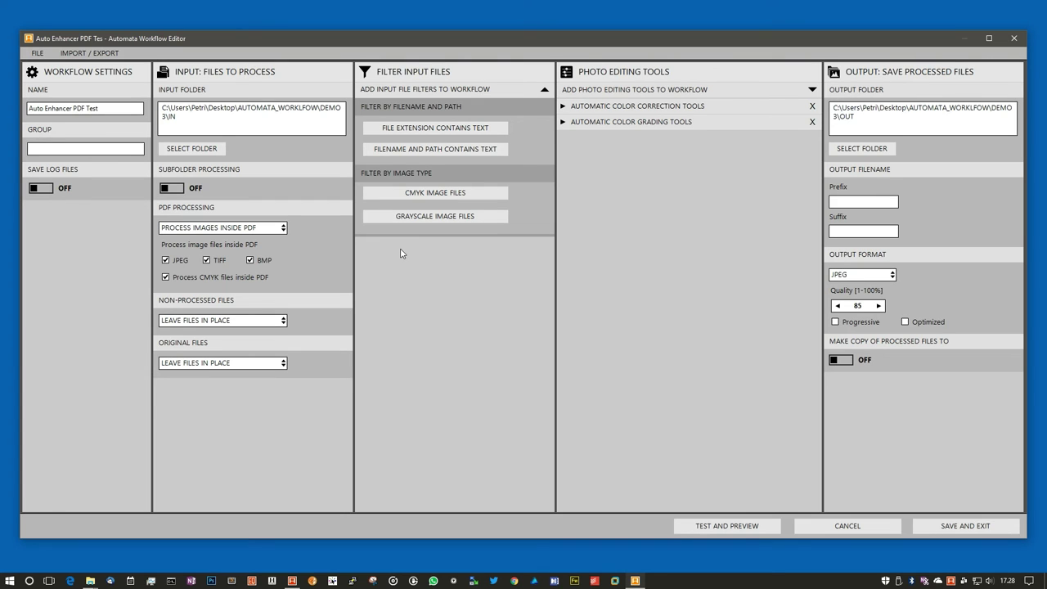
- Save the Auto Enhancer PDF Test workflow and start it
left_click(936, 533)
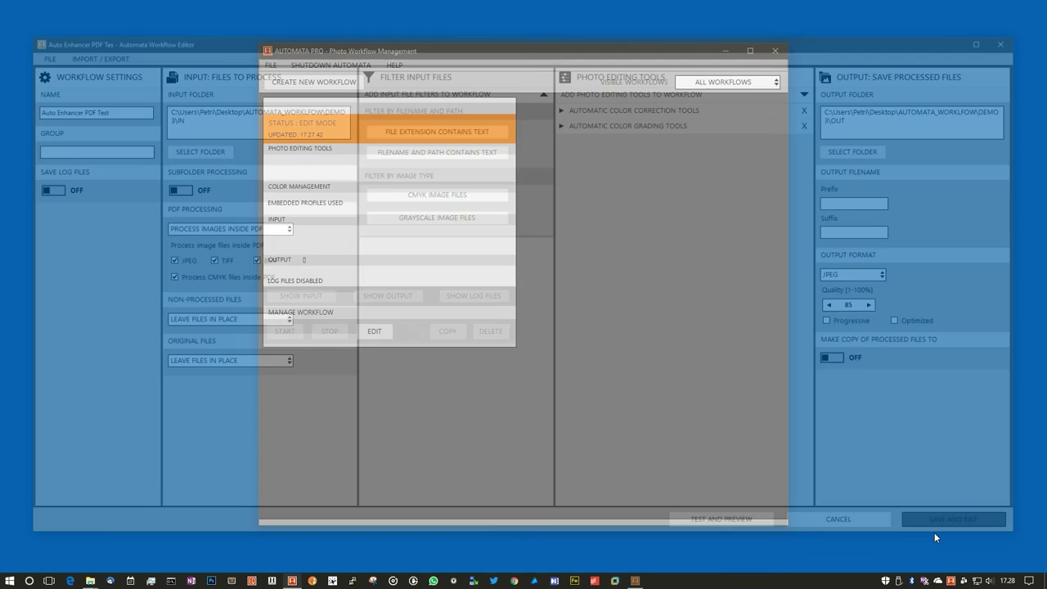
left_click(287, 336)
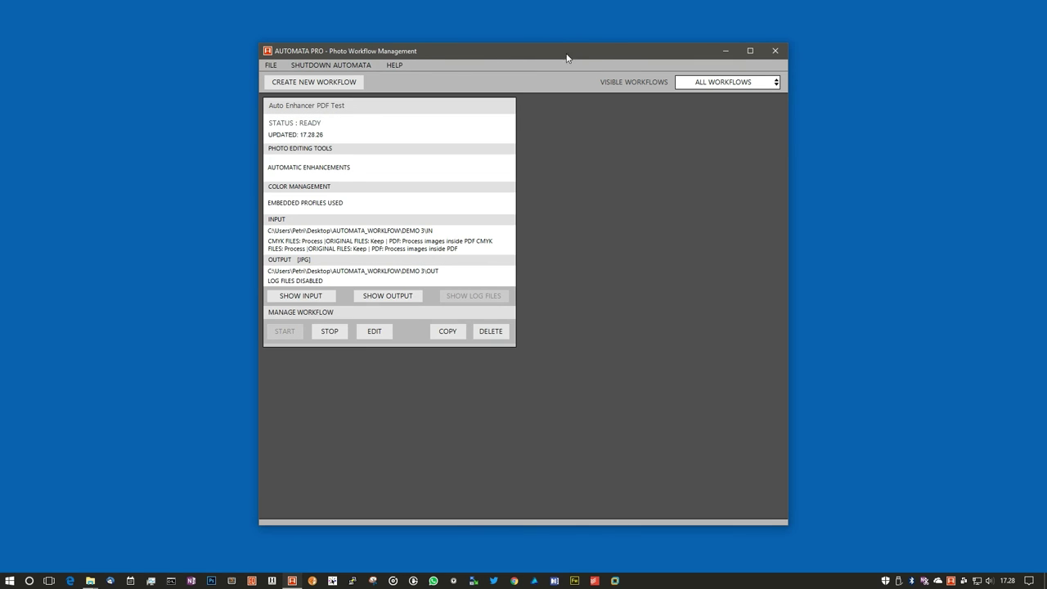
- Place test_PDF.pdf on the free desktop area beside the Automata Pro window and copy the file
left_click_drag(566, 57, 484, 301)
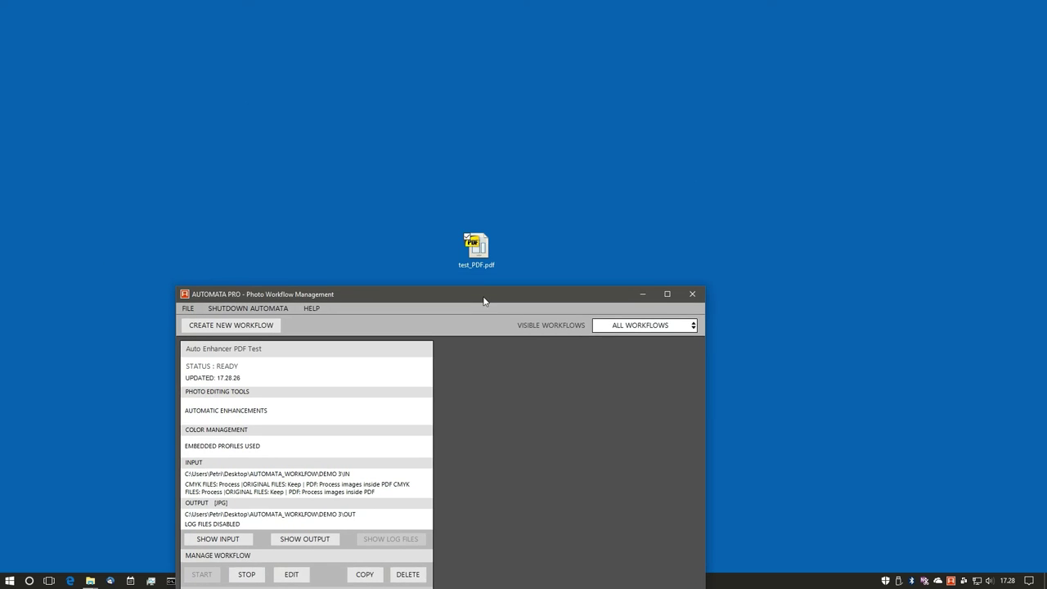
left_click_drag(476, 245, 850, 308)
left_click_drag(549, 294, 601, 43)
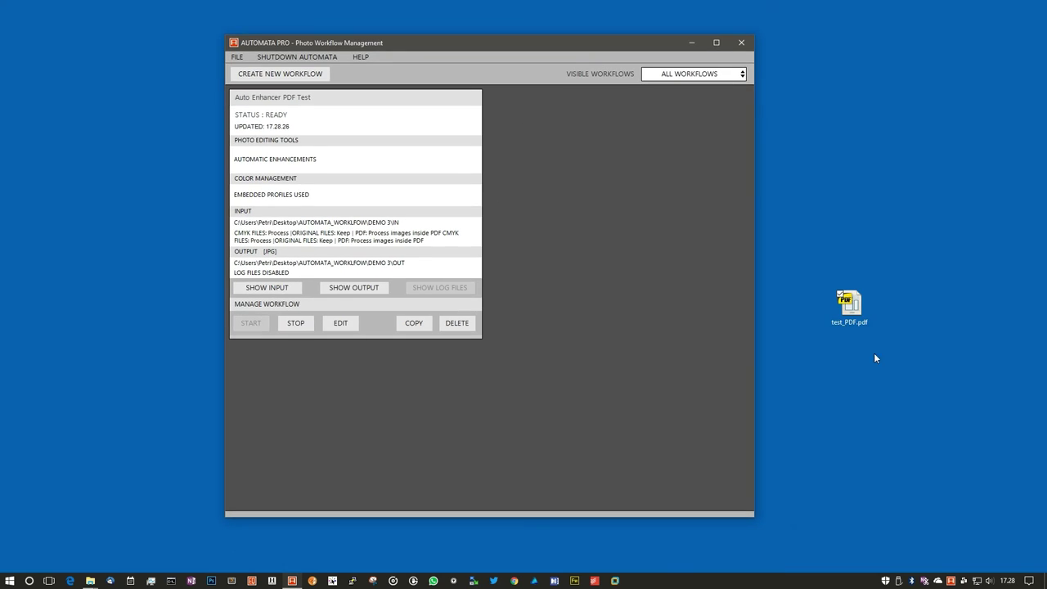
double_click(838, 304)
right_click(838, 304)
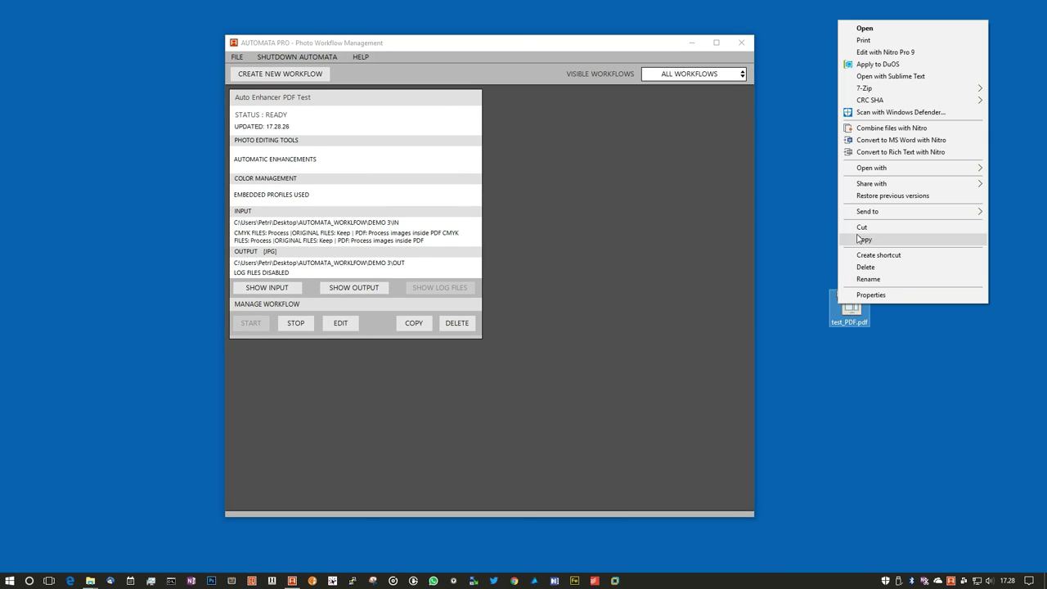
left_click(867, 239)
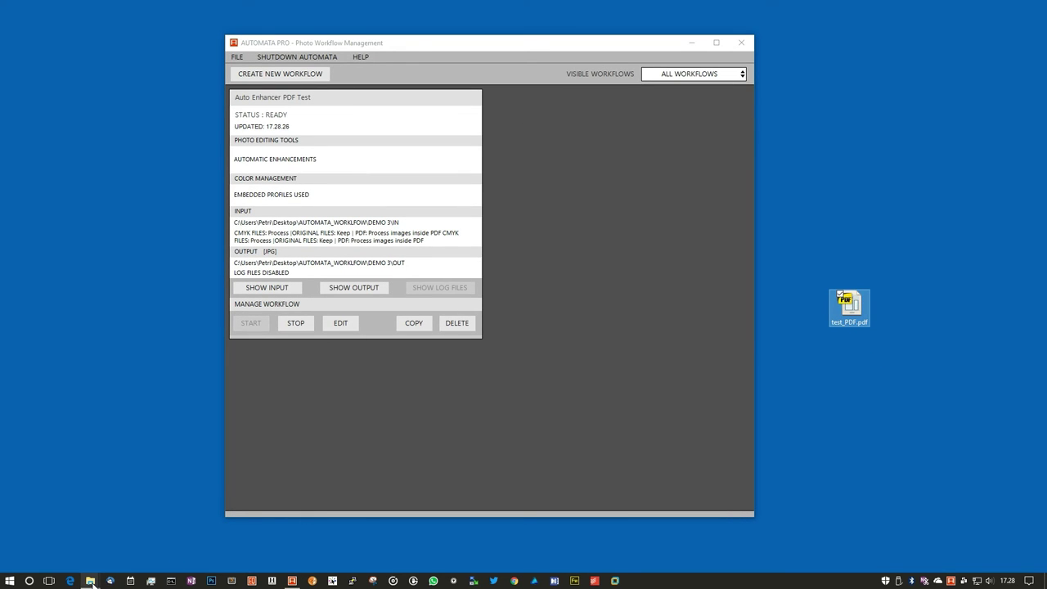
- Switch to File Explorer and paste test_PDF.pdf into the AUTOMATA_WORKLFOW\DEMO 3\IN folder
mouse_move(92, 579)
left_click(79, 544)
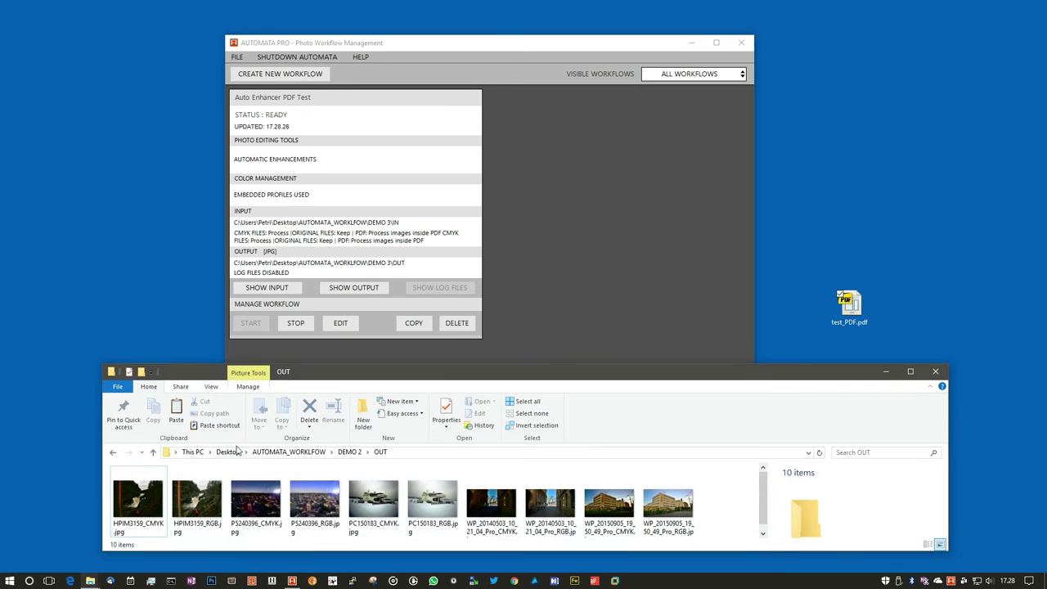
left_click(289, 451)
double_click(183, 508)
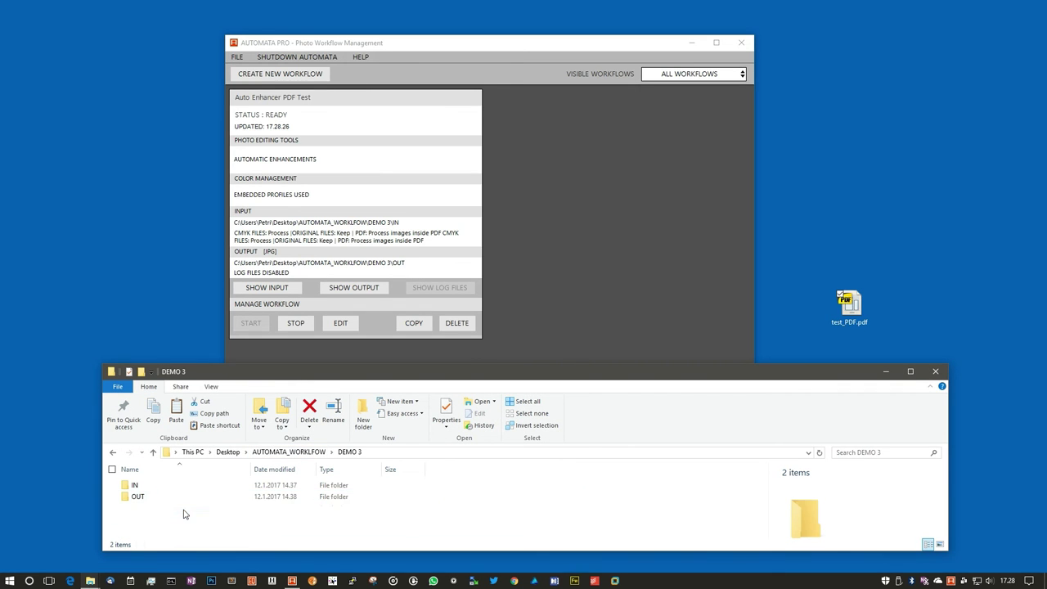
double_click(176, 487)
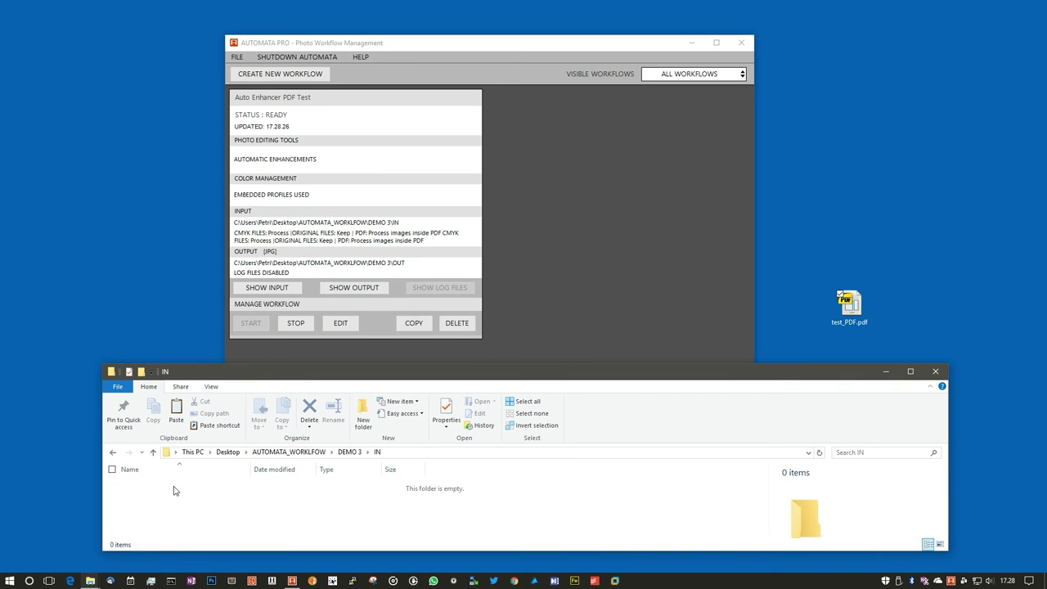
key("ctrl+v")
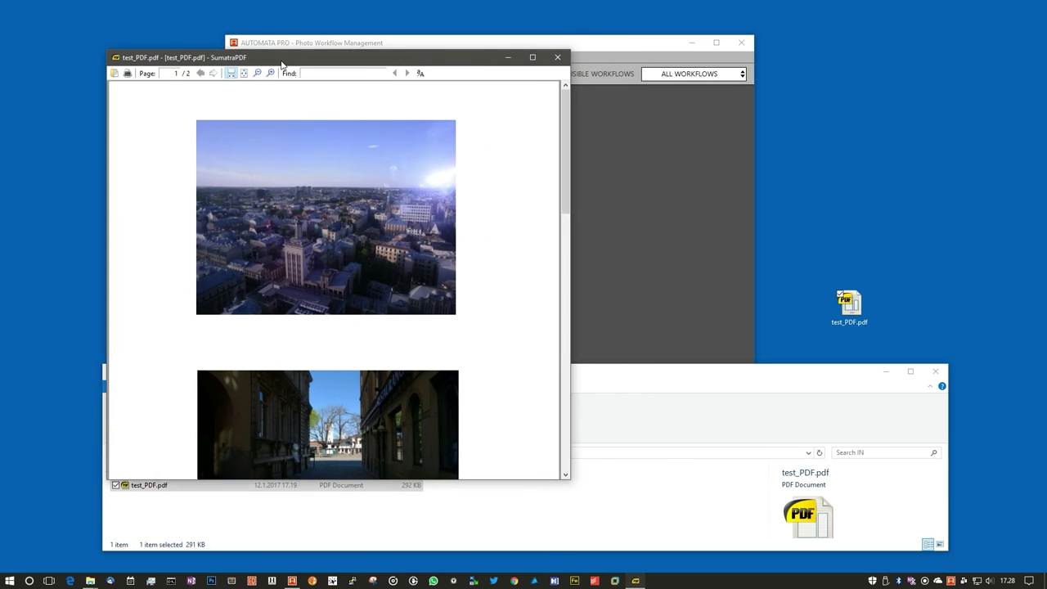
- Open the processed test_PDF.pdf from the OUT folder of DEMO 3
left_click(270, 520)
left_click(349, 452)
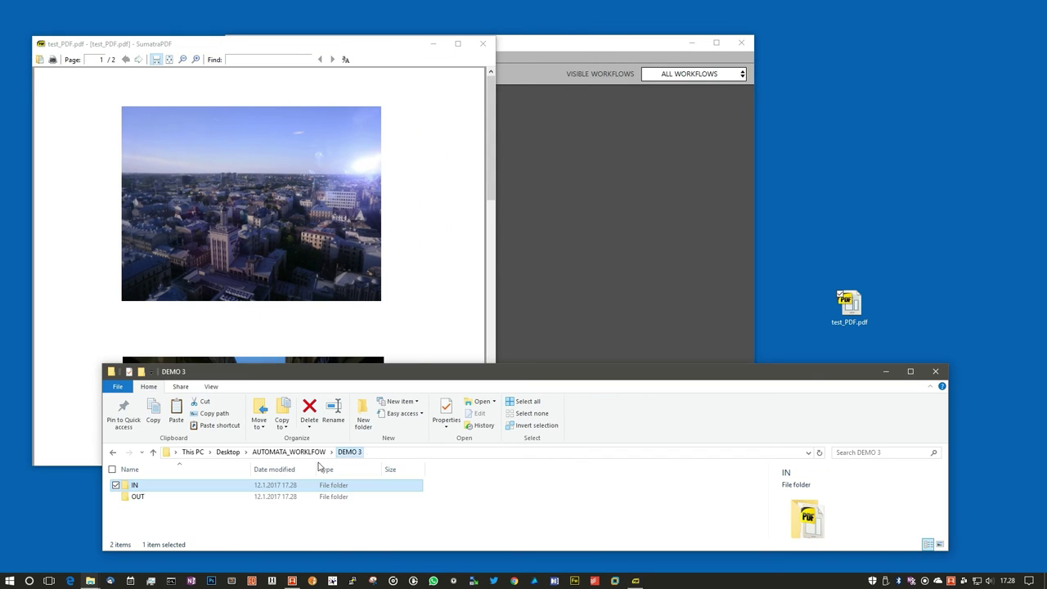
double_click(184, 496)
double_click(180, 485)
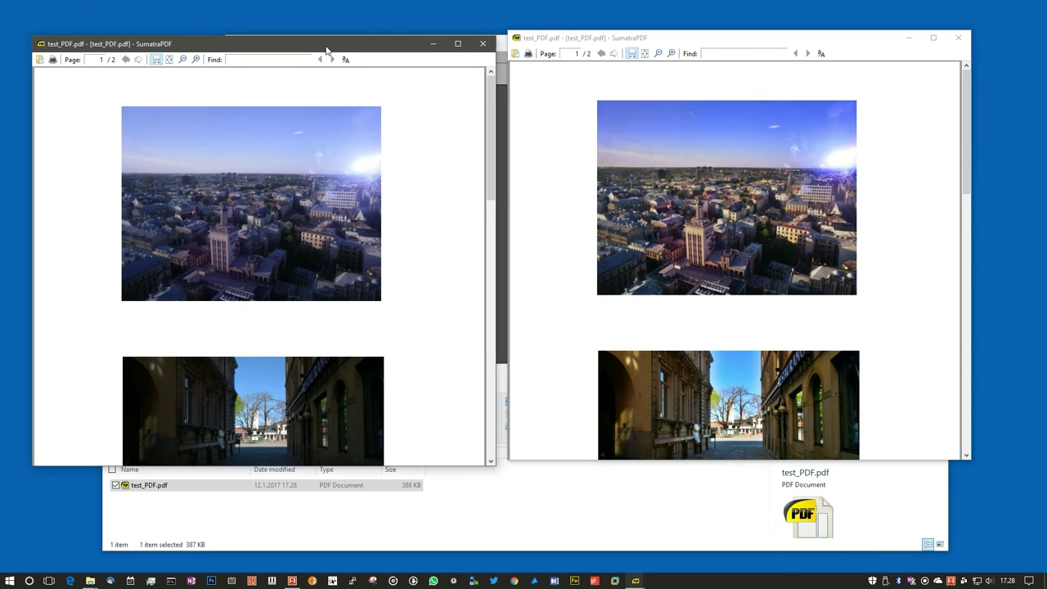
- Compare the images on both pages of the original and processed test_PDF.pdf side by side
scroll(293, 172, "down", 3)
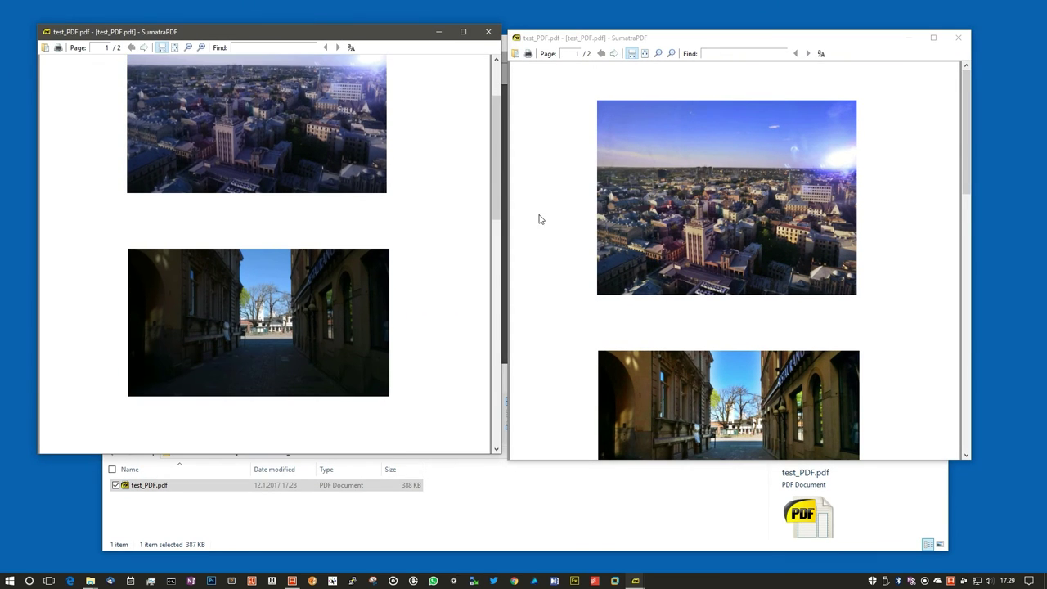
scroll(541, 219, "down", 3)
scroll(545, 218, "down", 10)
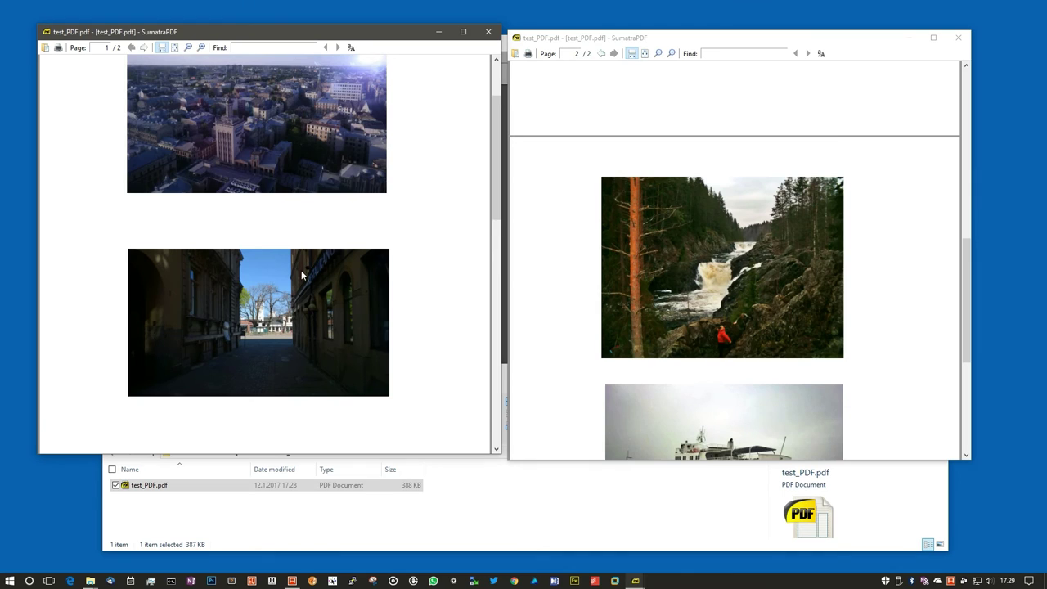
scroll(303, 274, "down", 8)
scroll(300, 270, "down", 8)
scroll(566, 278, "down", 3)
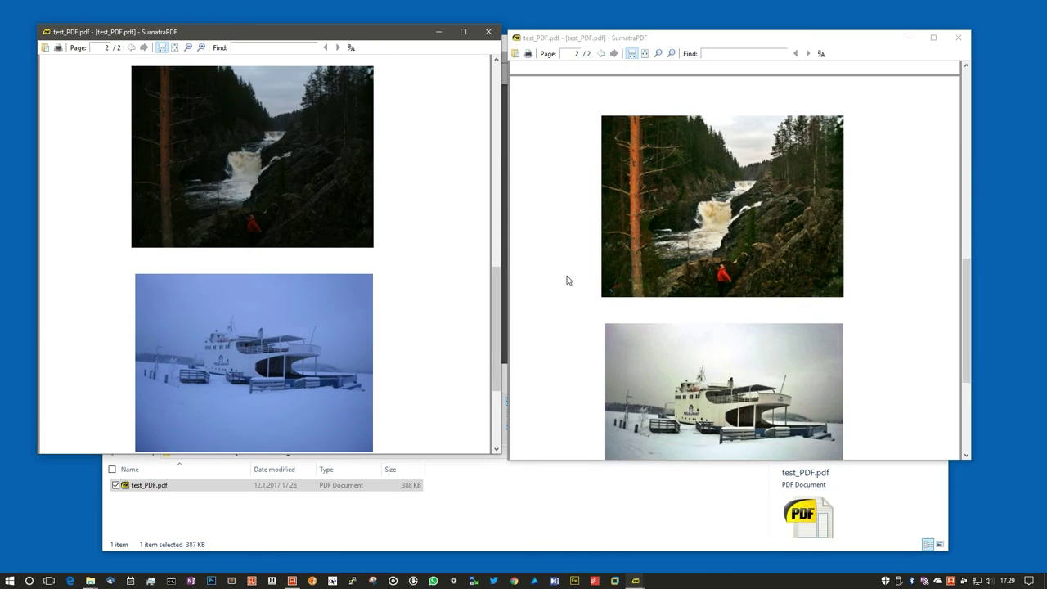
scroll(566, 279, "down", 1)
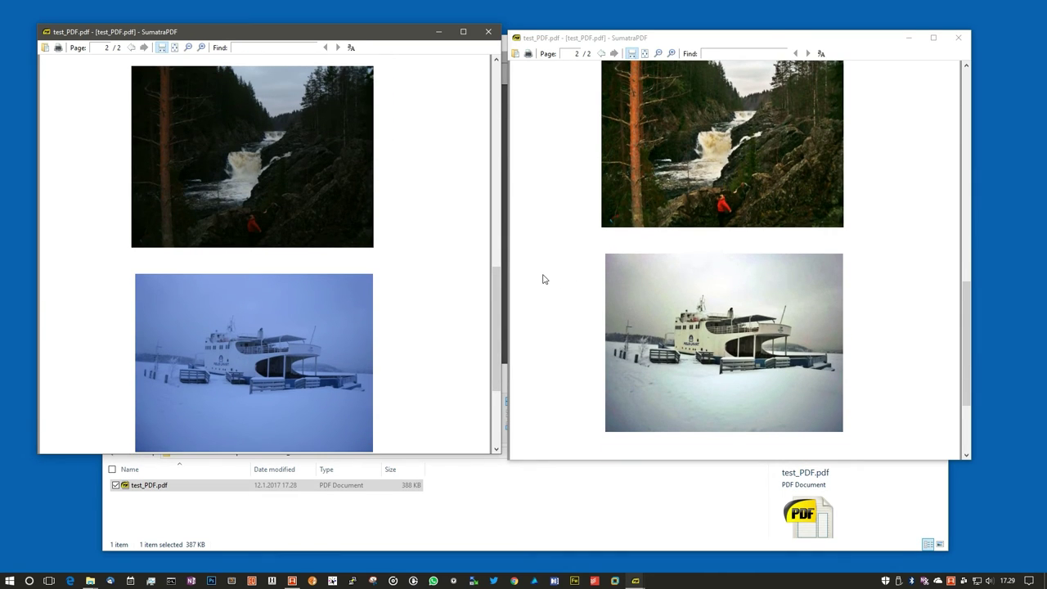
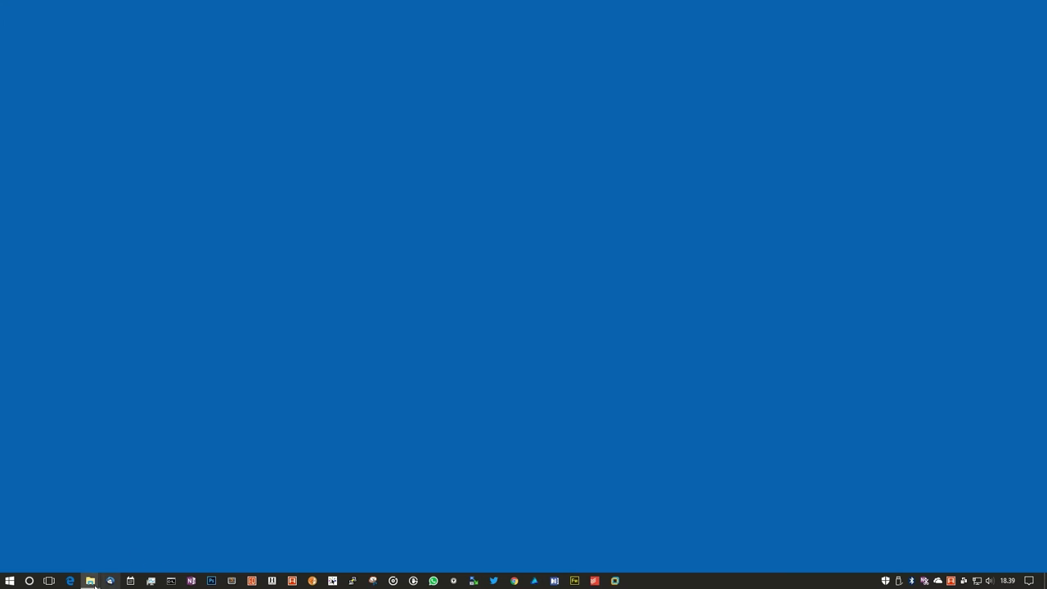
- Examine the input and output folders inside DEMO 4 in File Explorer, and put the window away
left_click(90, 581)
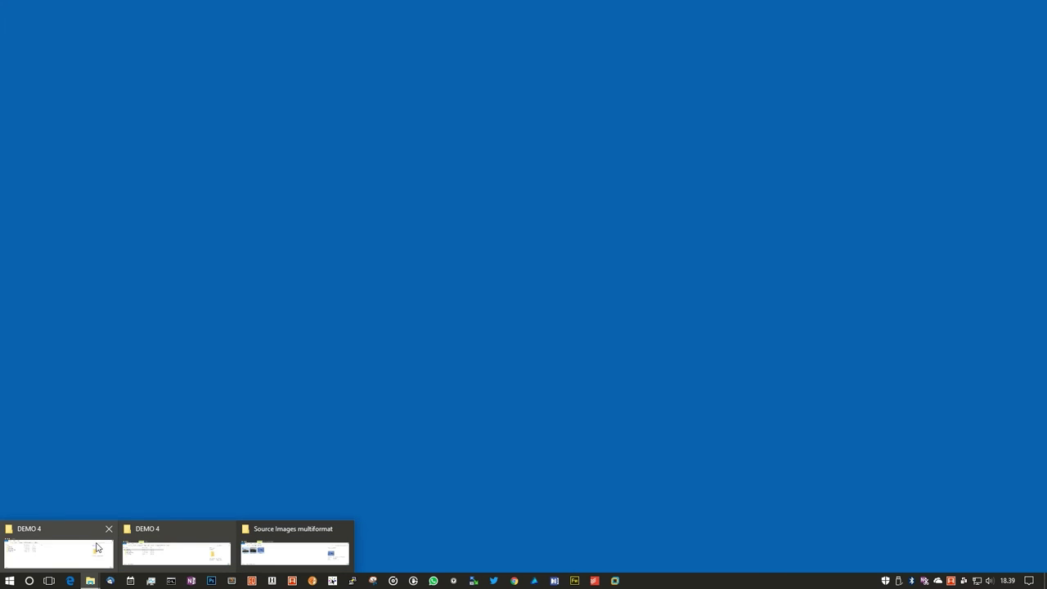
left_click(154, 544)
left_click_drag(439, 369, 464, 280)
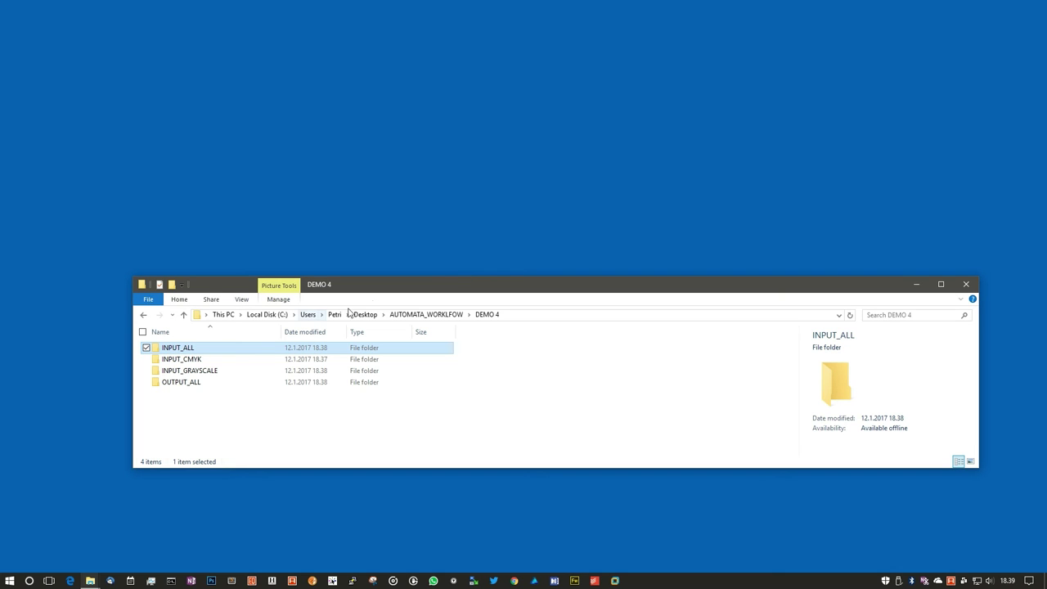
left_click(918, 284)
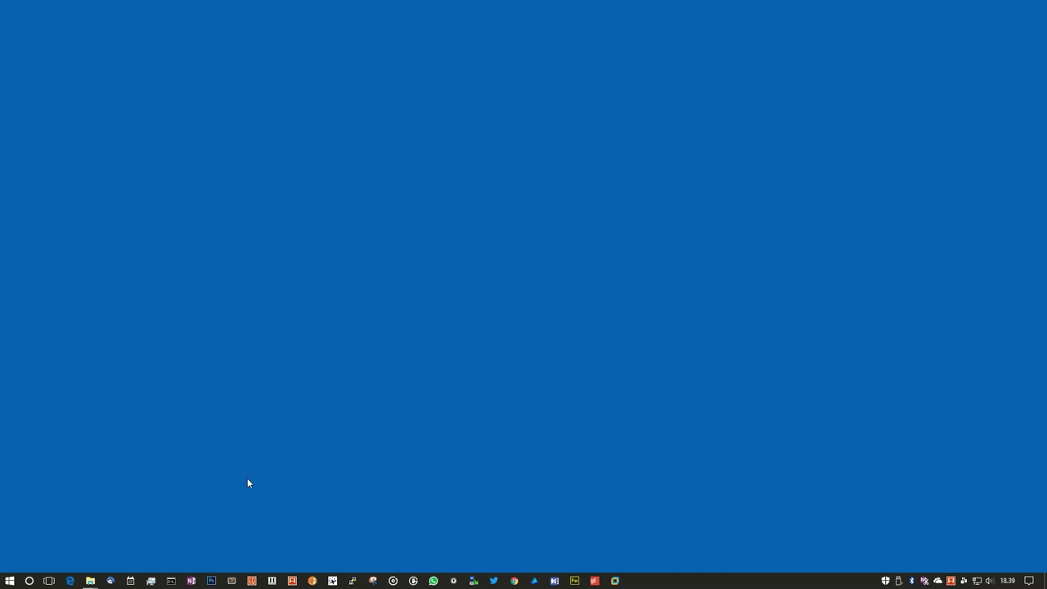
- Switch to Automata Pro and create a new workflow named Process RGB Images
left_click(292, 581)
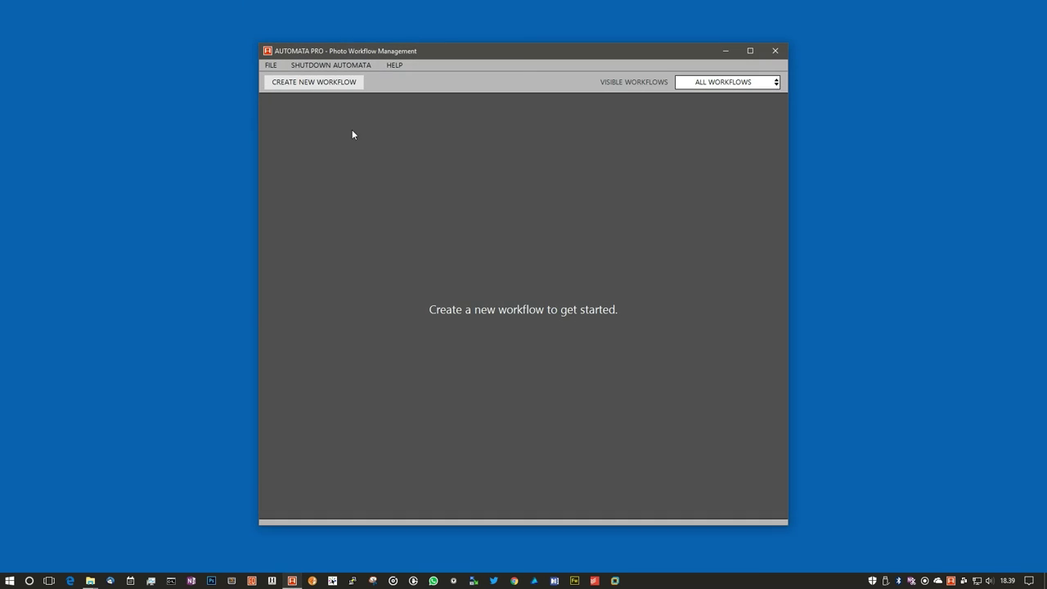
left_click(334, 83)
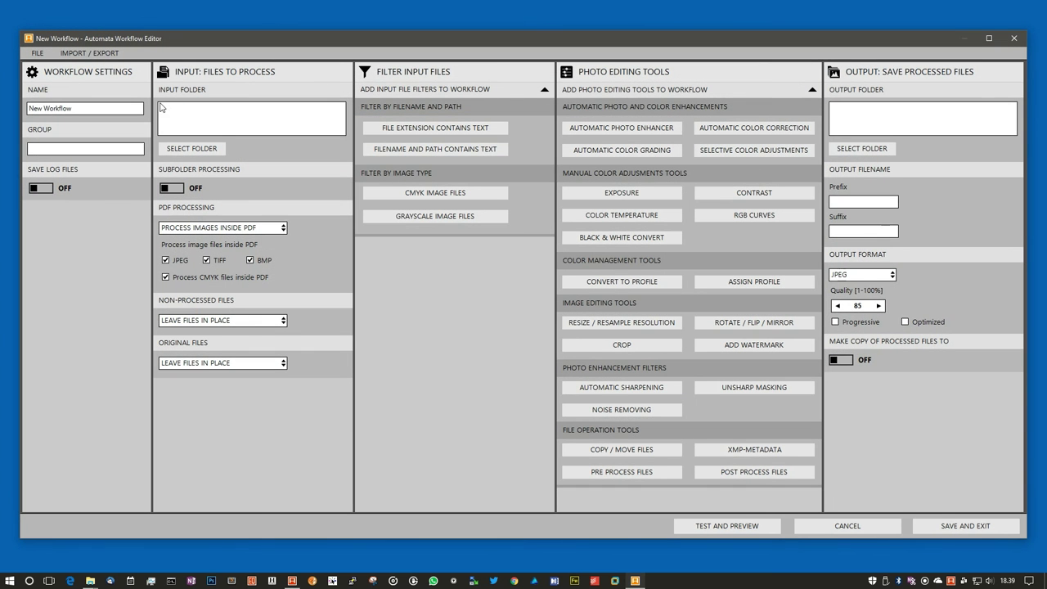
key("ctrl+a")
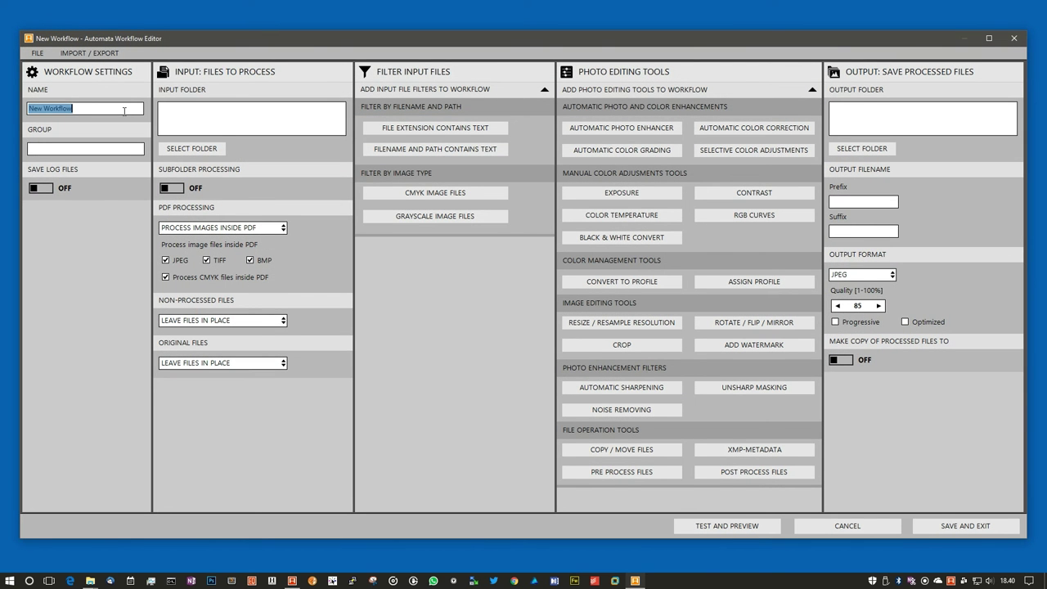
type("PROCESS")
key("ctrl+a")
type("P")
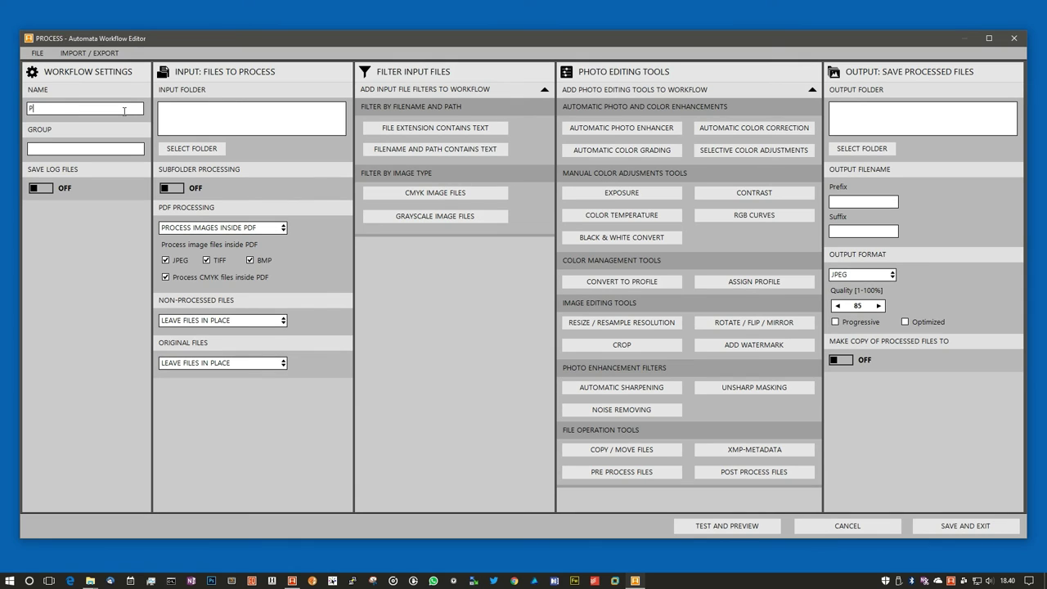
type("rocess RGB ")
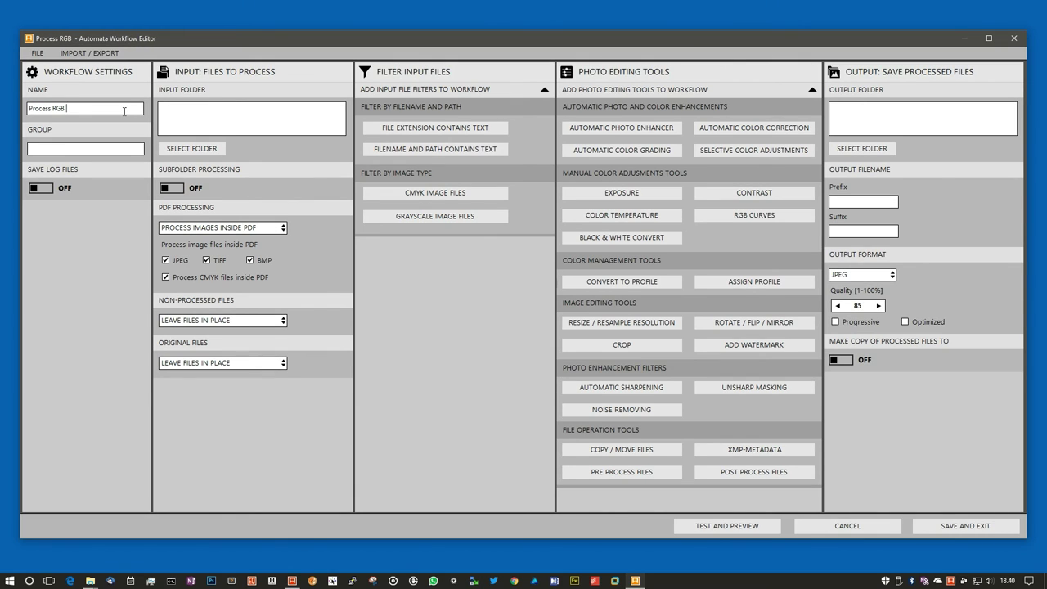
type("Images")
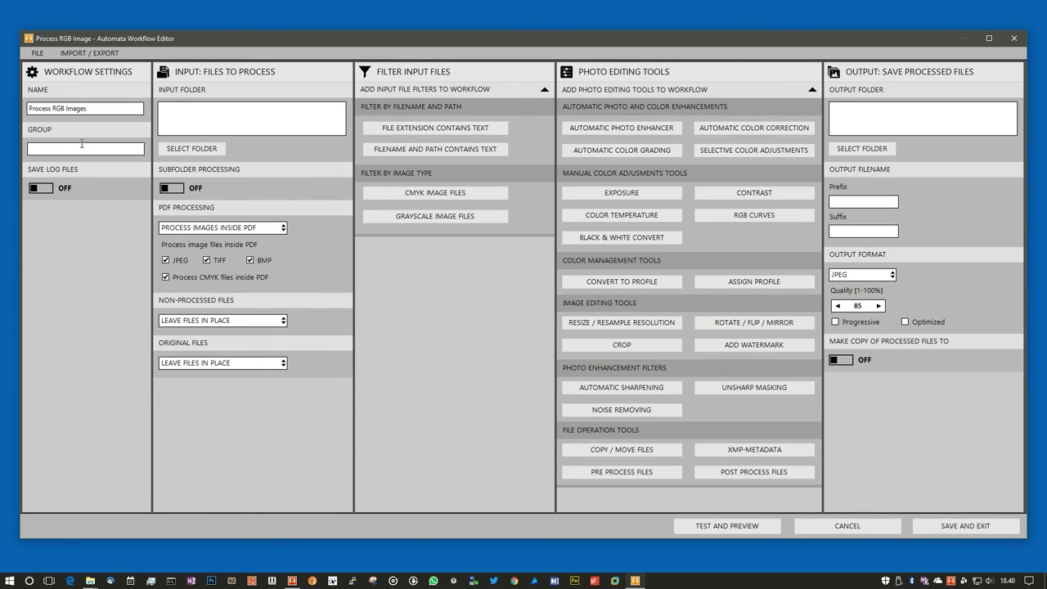
- Set the workflow's input folder to AUTOMATA_WORKLFOW\DEMO 4\INPUT_ALL
left_click(191, 148)
left_click(451, 349)
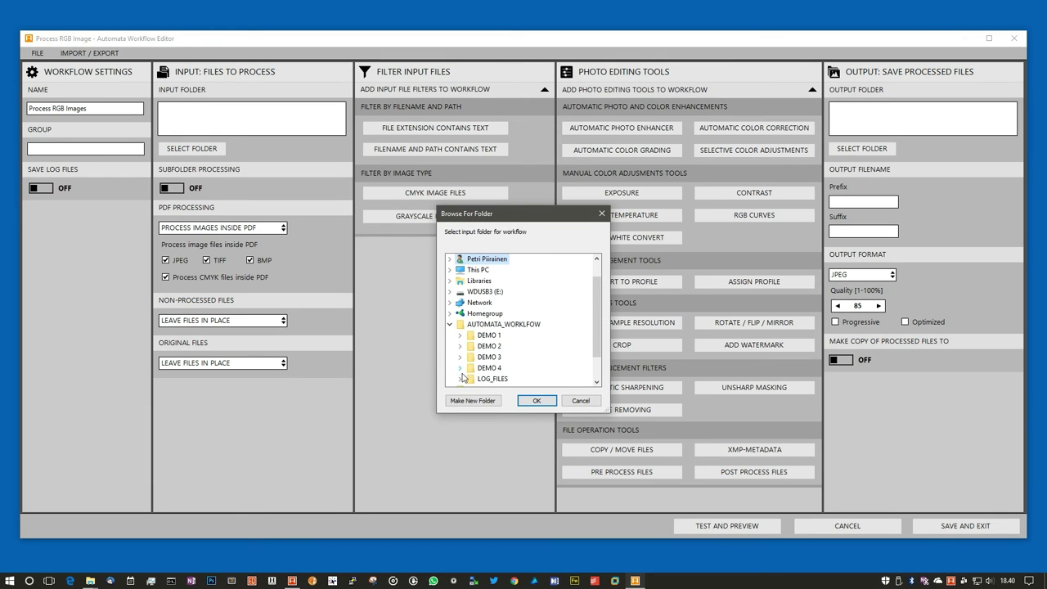
left_click(459, 367)
left_click(504, 346)
left_click(535, 401)
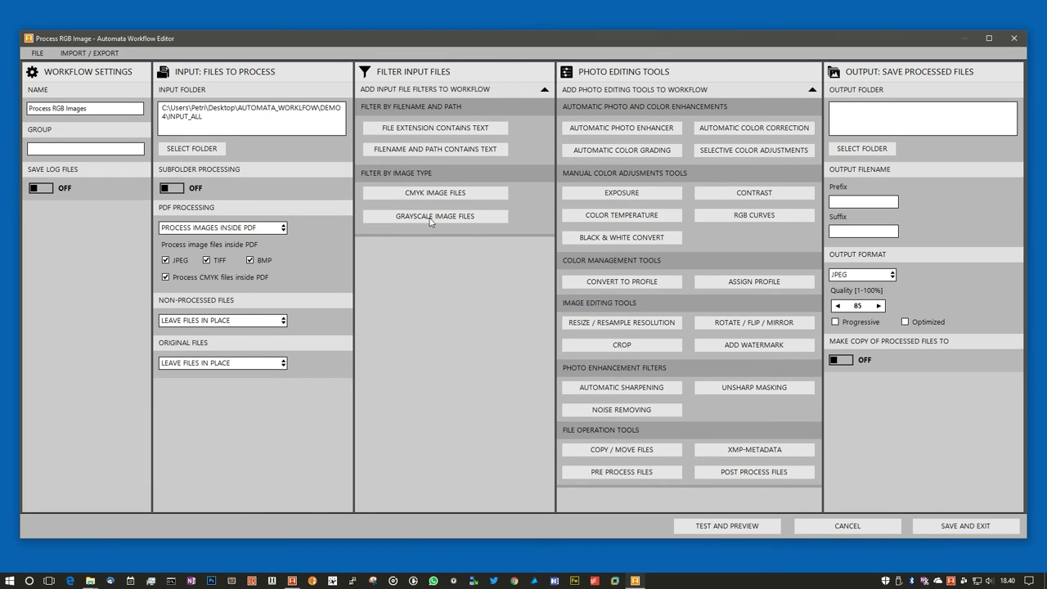
- Set the workflow's output folder to AUTOMATA_WORKLFOW\DEMO 4\OUTPUT_ALL
left_click(862, 148)
left_click(450, 349)
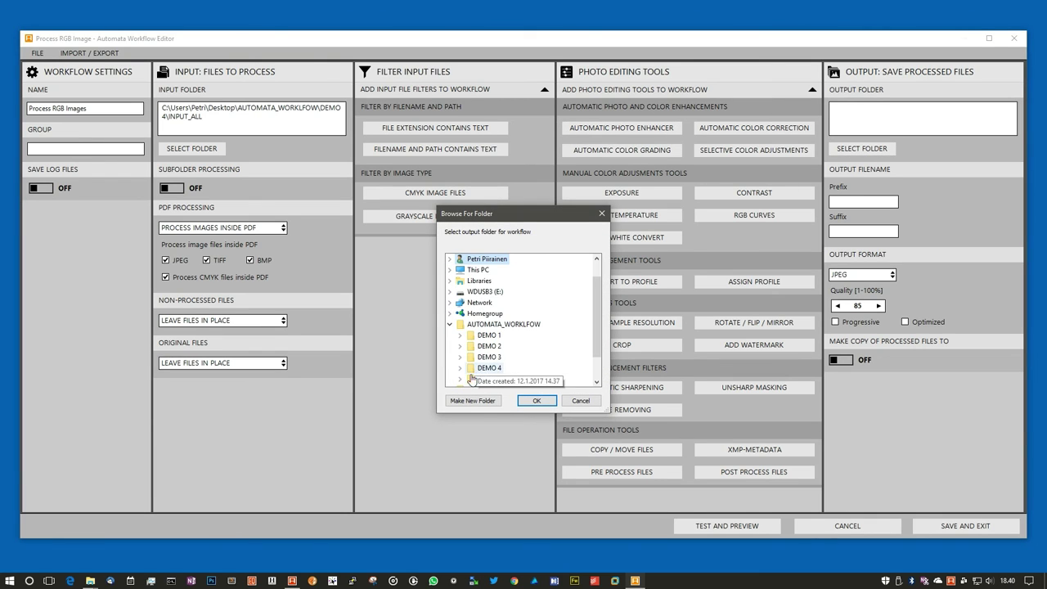
scroll(455, 354, "down", 1)
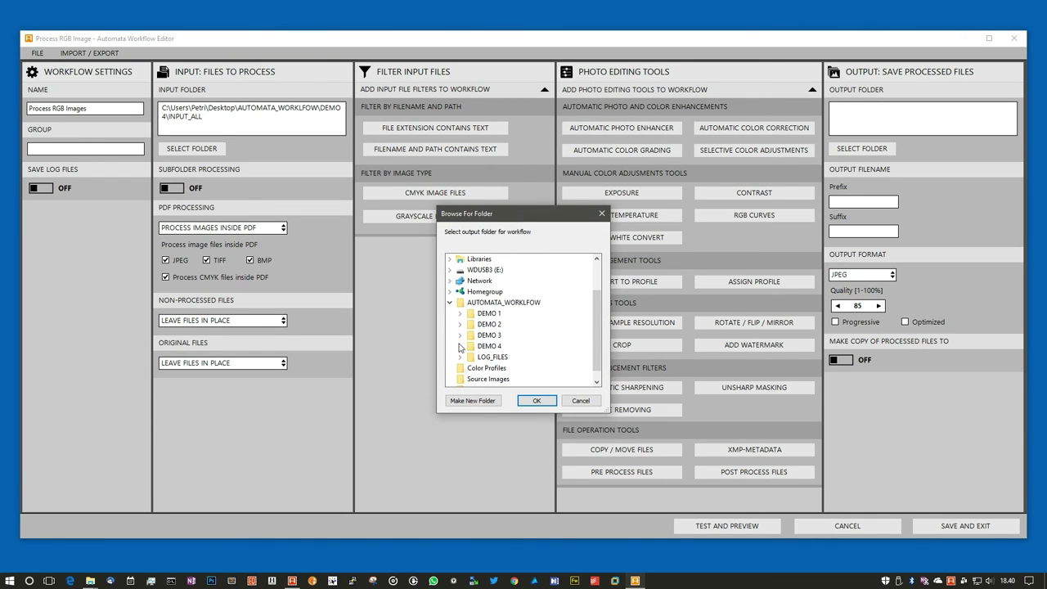
left_click(460, 346)
scroll(486, 368, "down", 1)
left_click(502, 381)
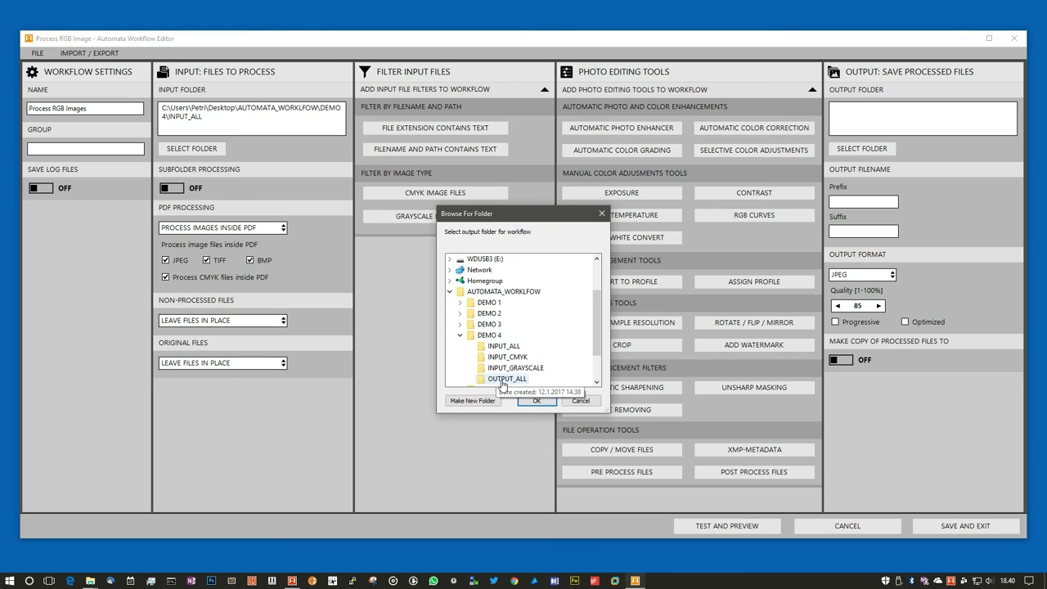
left_click(537, 403)
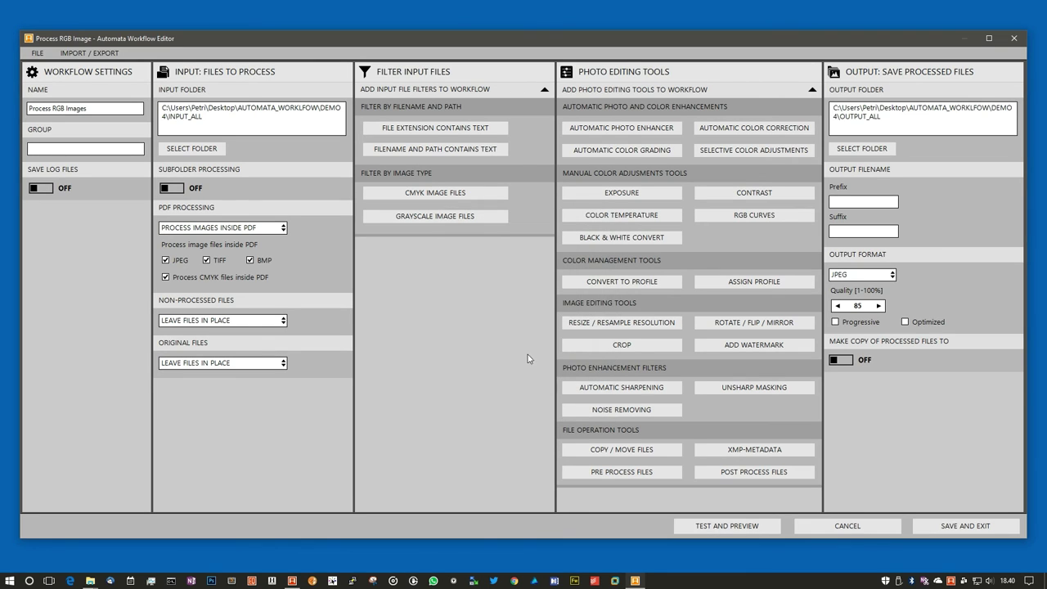
- Enable saving of log files and store them in the AUTOMATA_WORKLFOW\LOG_FILES folder
left_click(43, 190)
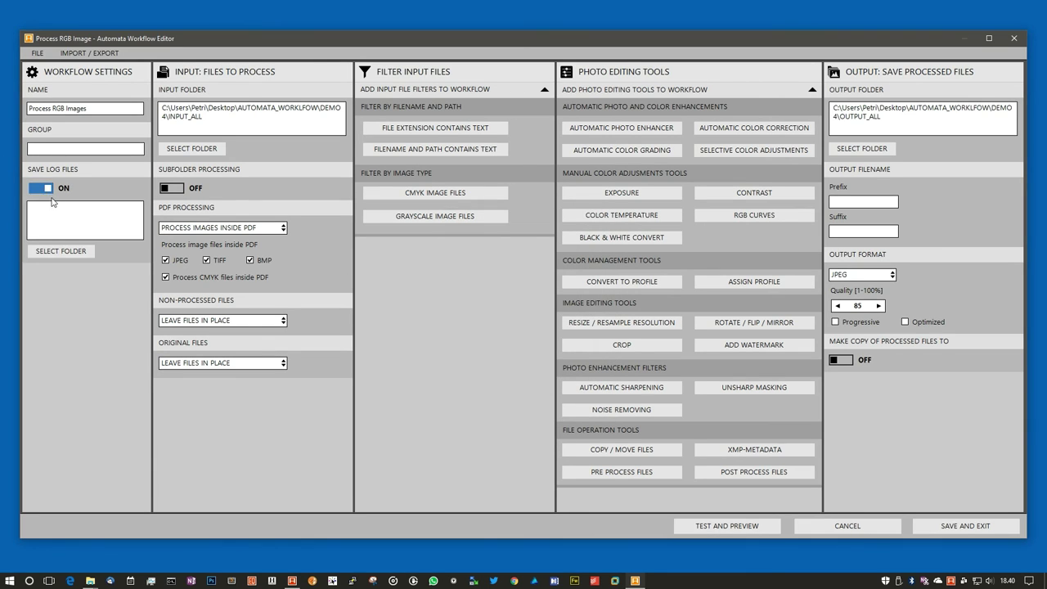
left_click(66, 251)
left_click(449, 346)
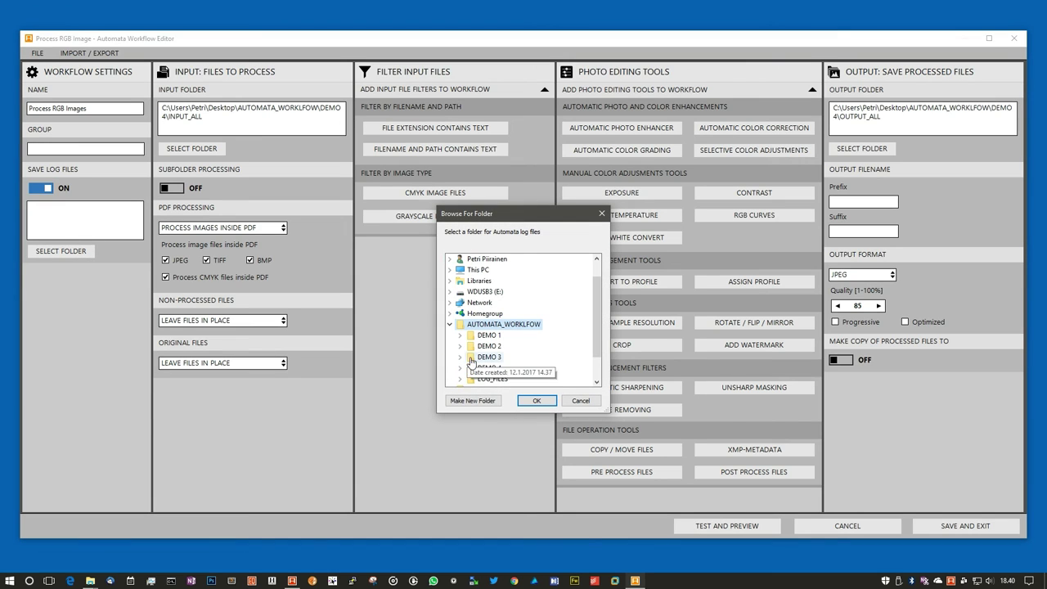
left_click(492, 379)
left_click(540, 400)
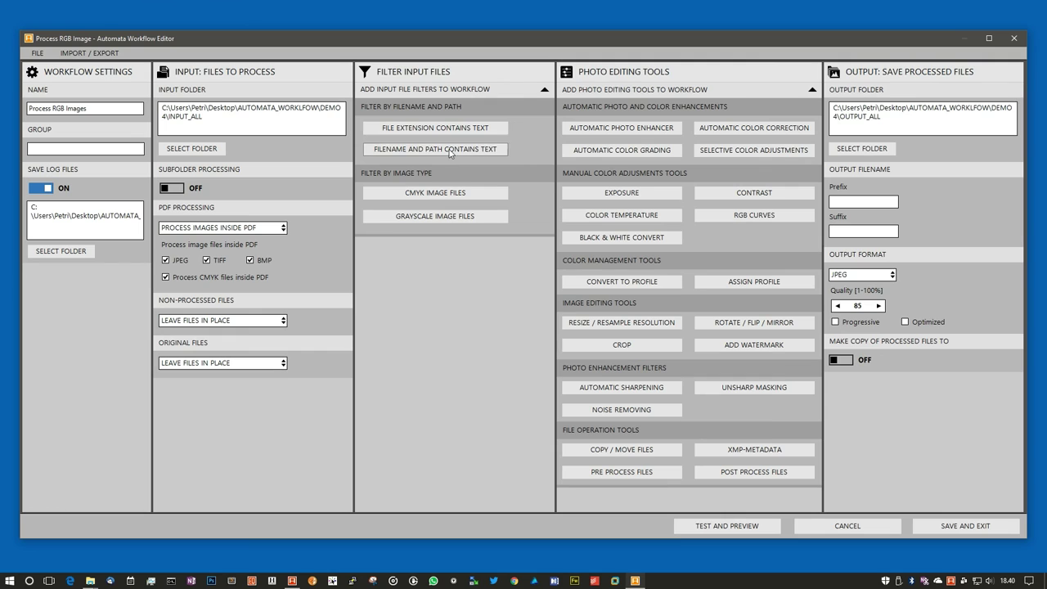
- Add the Automatic Photo Enhancer to the workflow and collapse its color correction and color grading settings
left_click(597, 128)
left_click(570, 106)
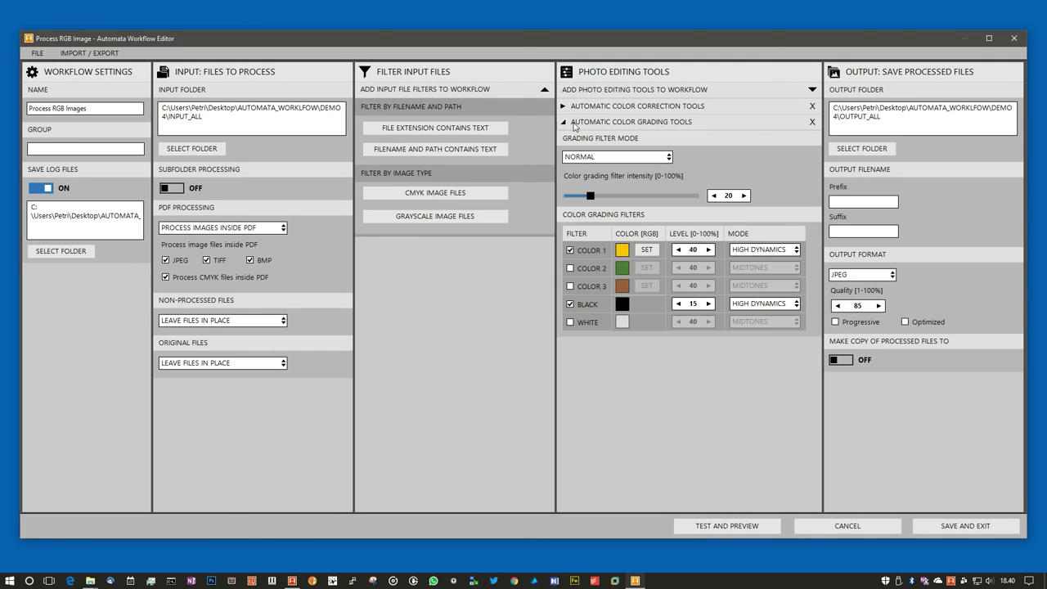
left_click(577, 123)
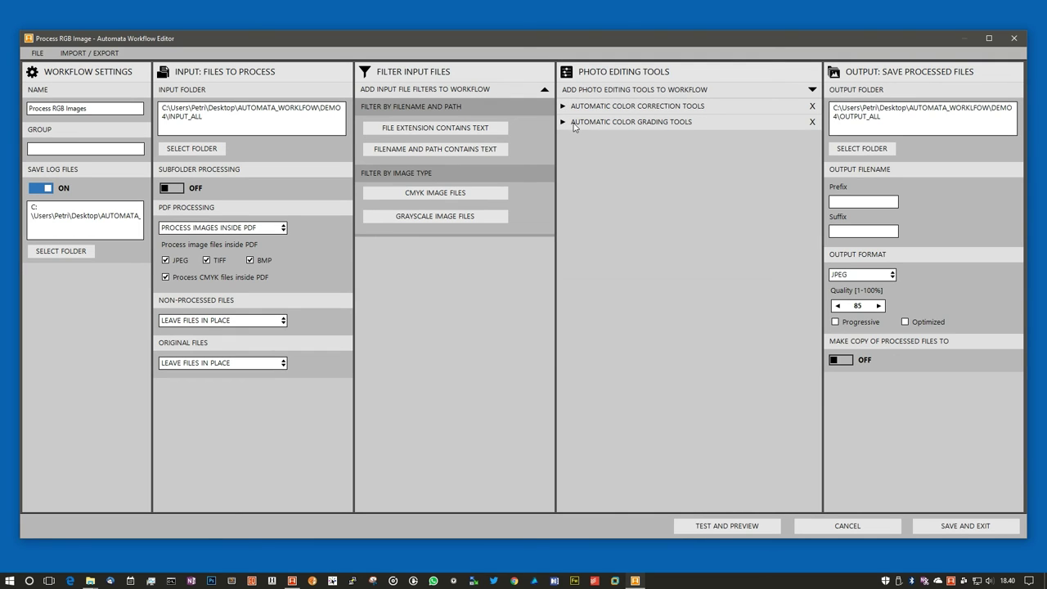
- Add a filter that skips CMYK image files and another that moves grayscale image files to DEMO 4\INPUT_GRAYSCALE
left_click(477, 200)
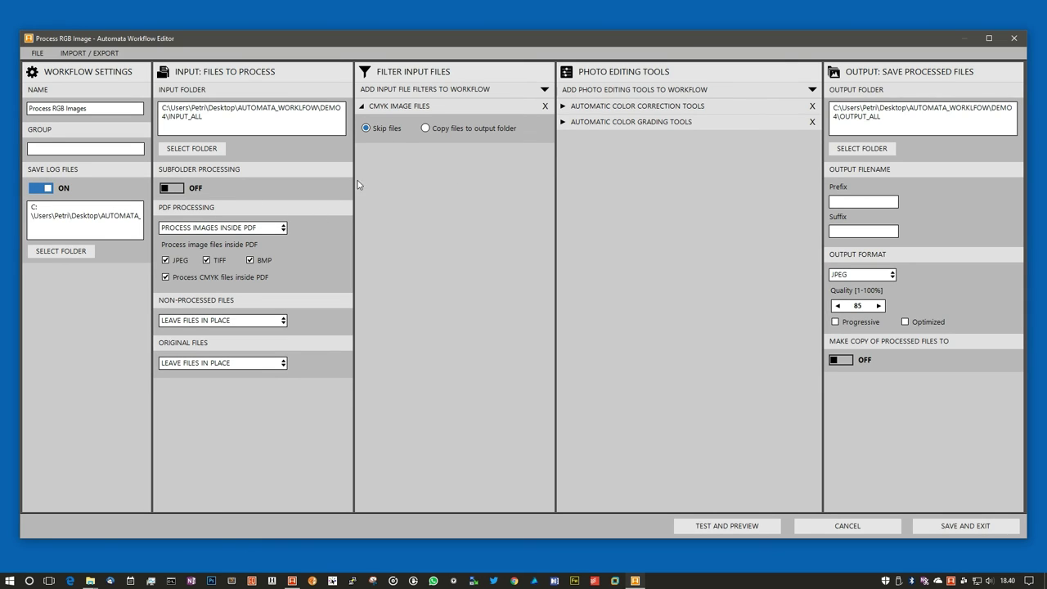
left_click(422, 92)
left_click(447, 216)
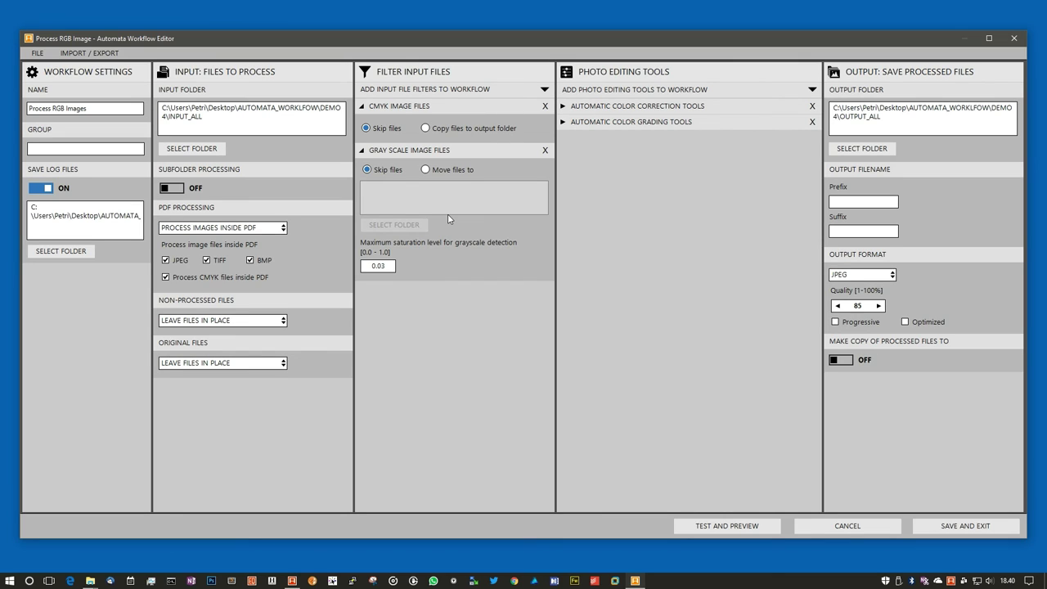
left_click(436, 173)
left_click(395, 224)
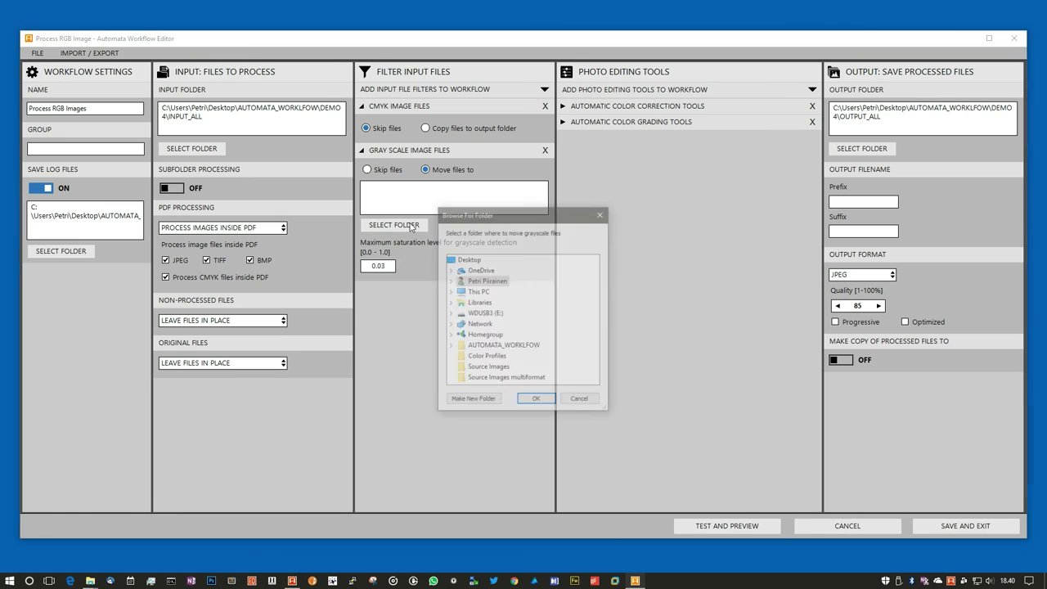
left_click(448, 347)
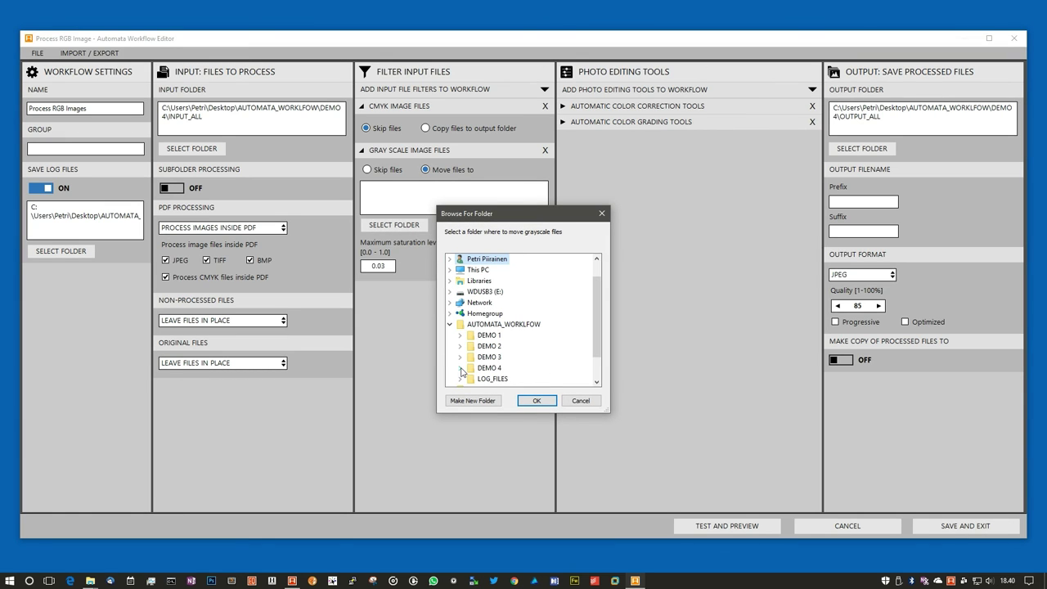
left_click(460, 368)
left_click(515, 367)
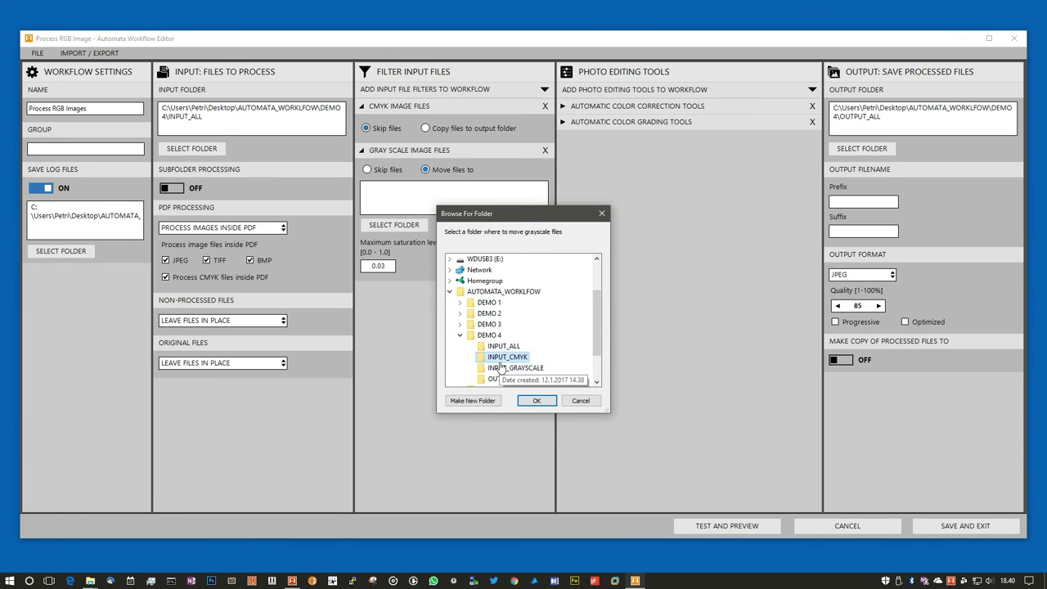
left_click(536, 400)
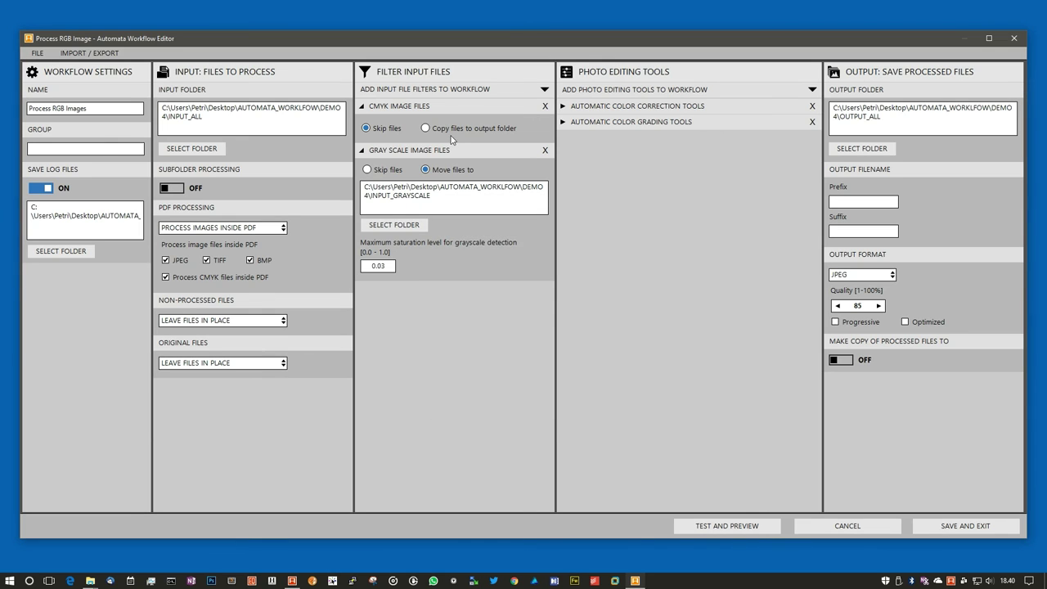
- Set non-processed files to be moved to the AUTOMATA_WORKLFOW\DEMO 4\INPUT_CMYK folder
left_click(274, 321)
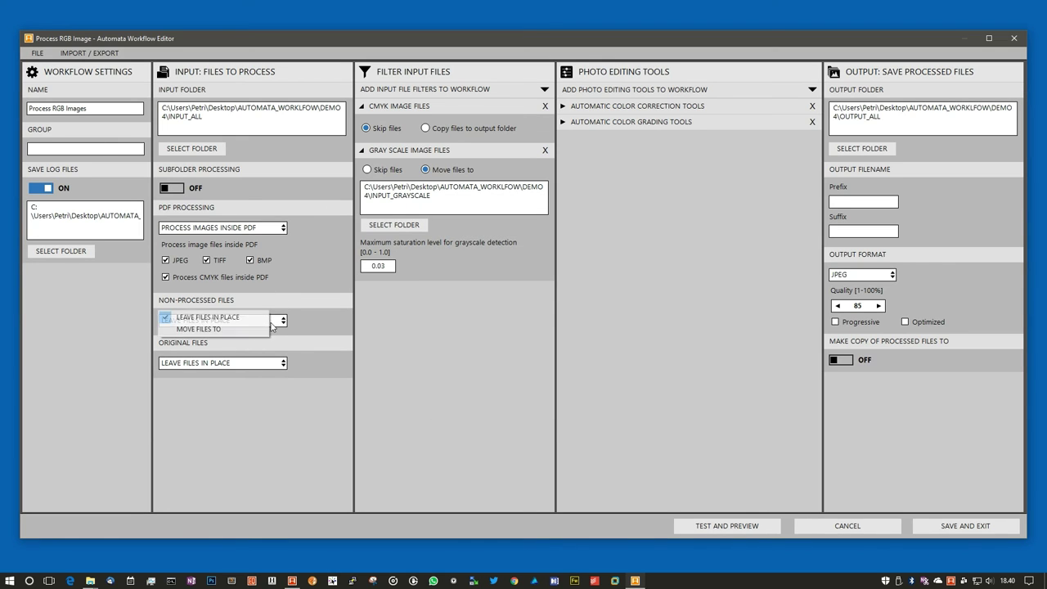
left_click(214, 332)
left_click(220, 377)
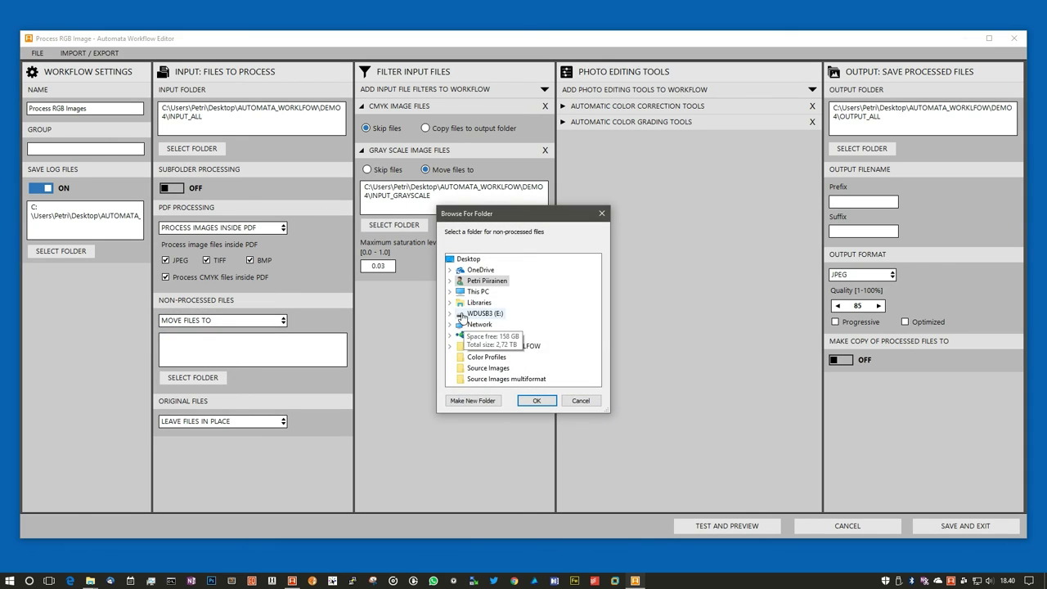
left_click(449, 346)
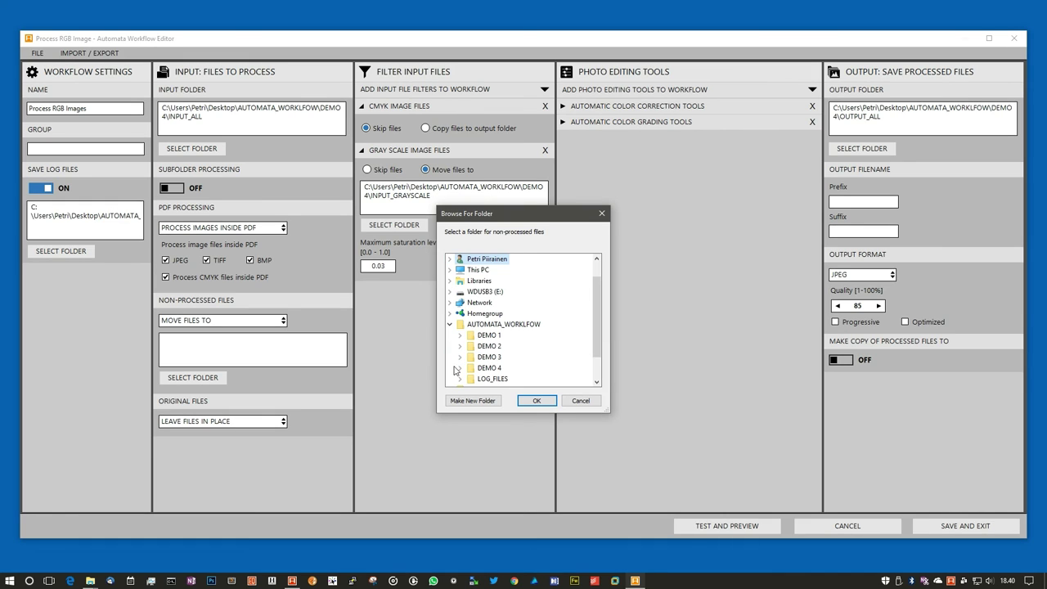
left_click(459, 371)
left_click(503, 357)
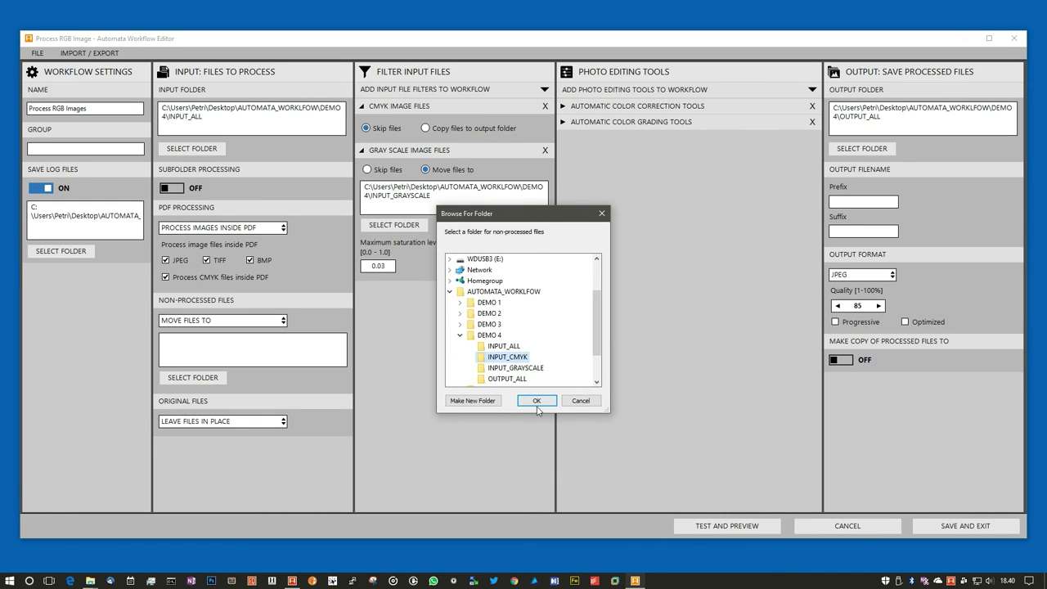
left_click(537, 400)
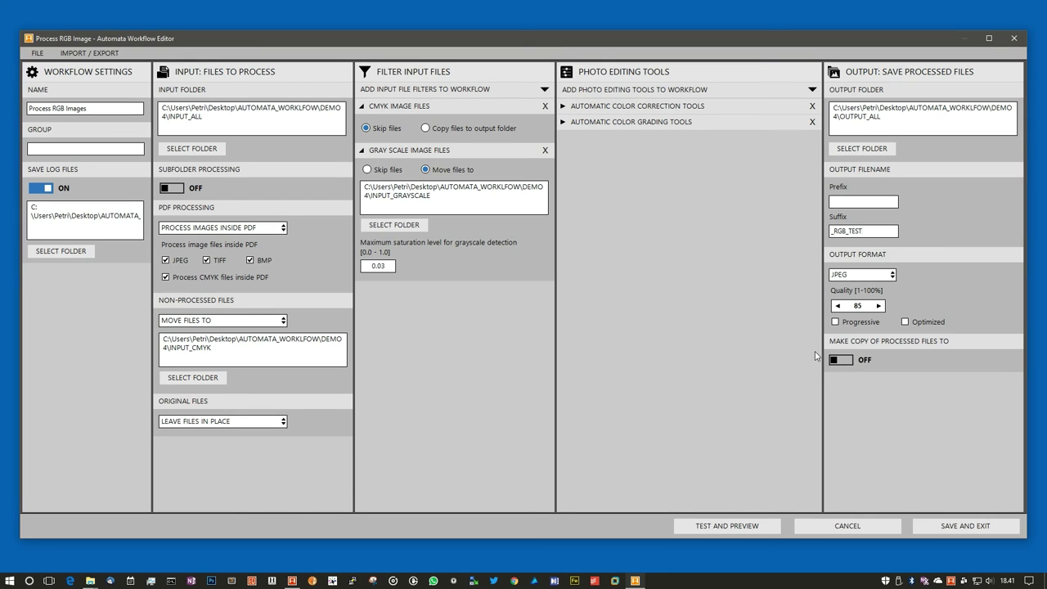
- Save the Process RGB Images workflow and start it
left_click(937, 526)
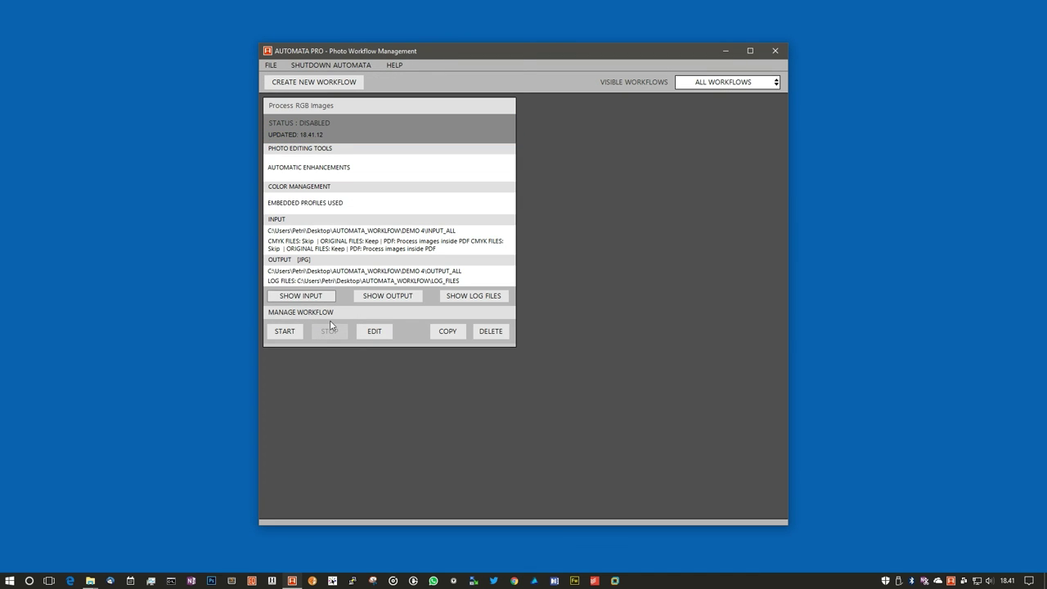
left_click(286, 331)
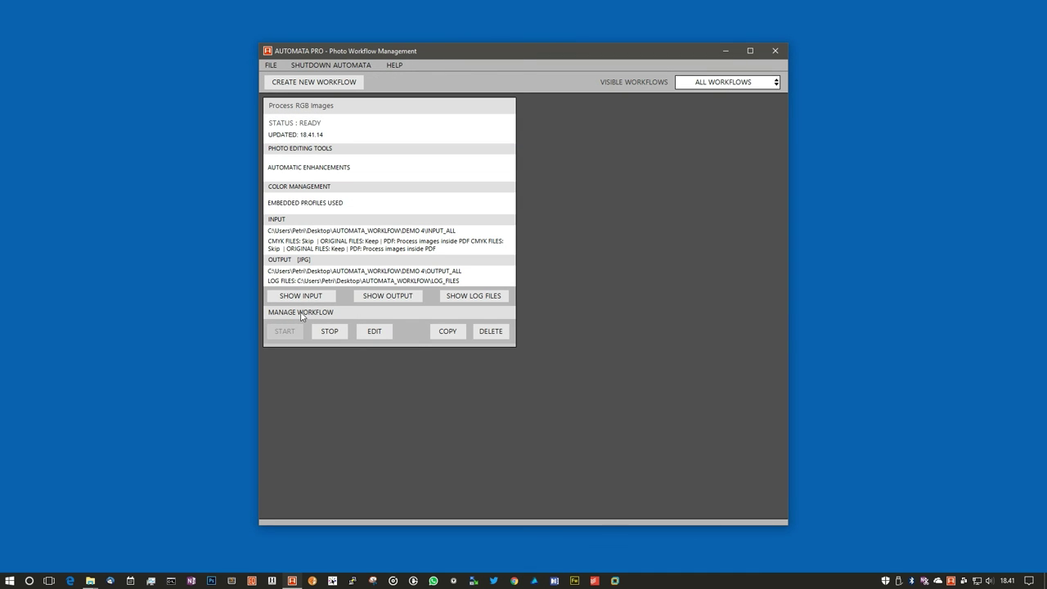
- Copy CMYK.jpg, GRAYSCALE.jpg and RGB.jpg from Source Images multiformat into the Process RGB Images workflow's input folder, DEMO 4\INPUT_ALL
left_click(300, 296)
left_click_drag(367, 301, 345, 344)
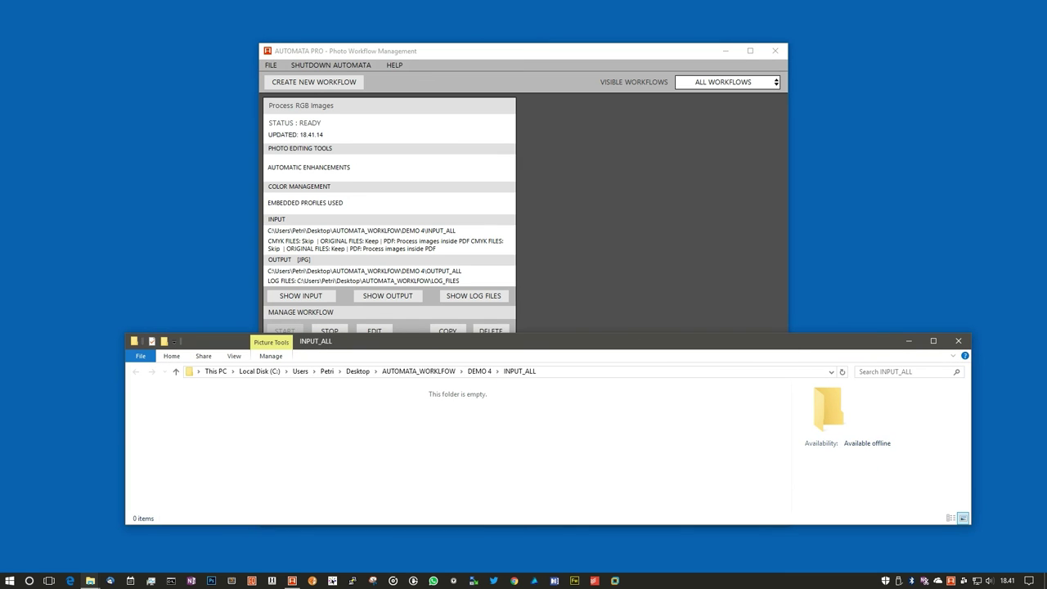
key("alt+Tab")
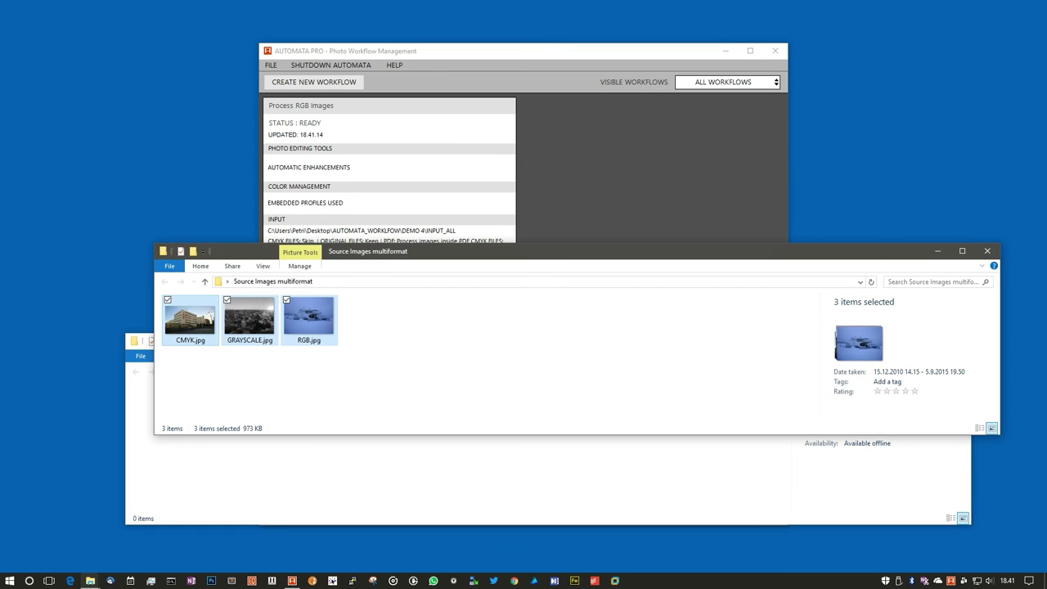
left_click(428, 362)
left_click_drag(427, 363, 187, 318)
left_click(937, 251)
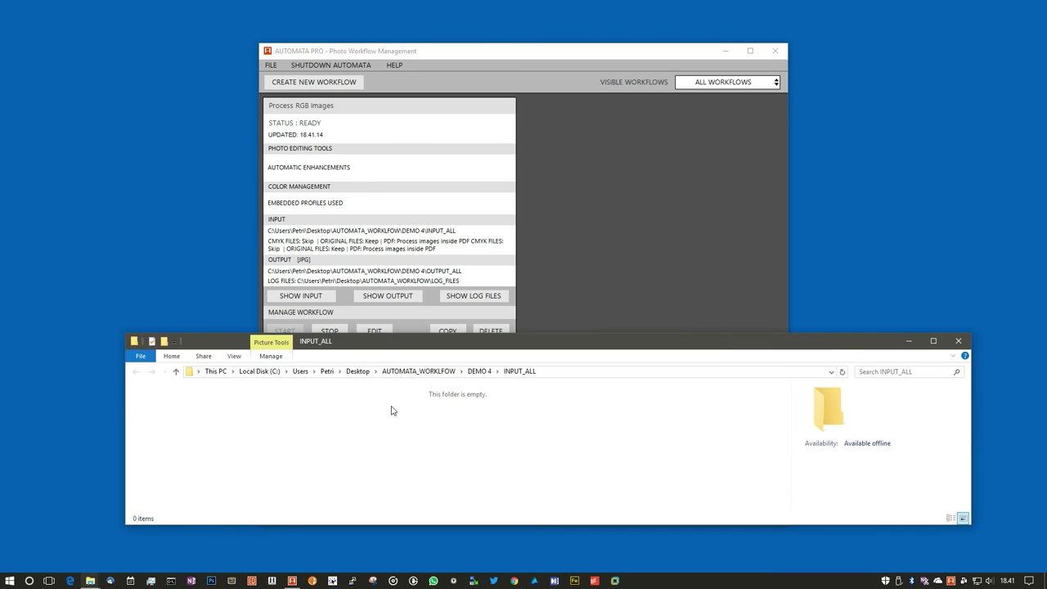
key("ctrl+v")
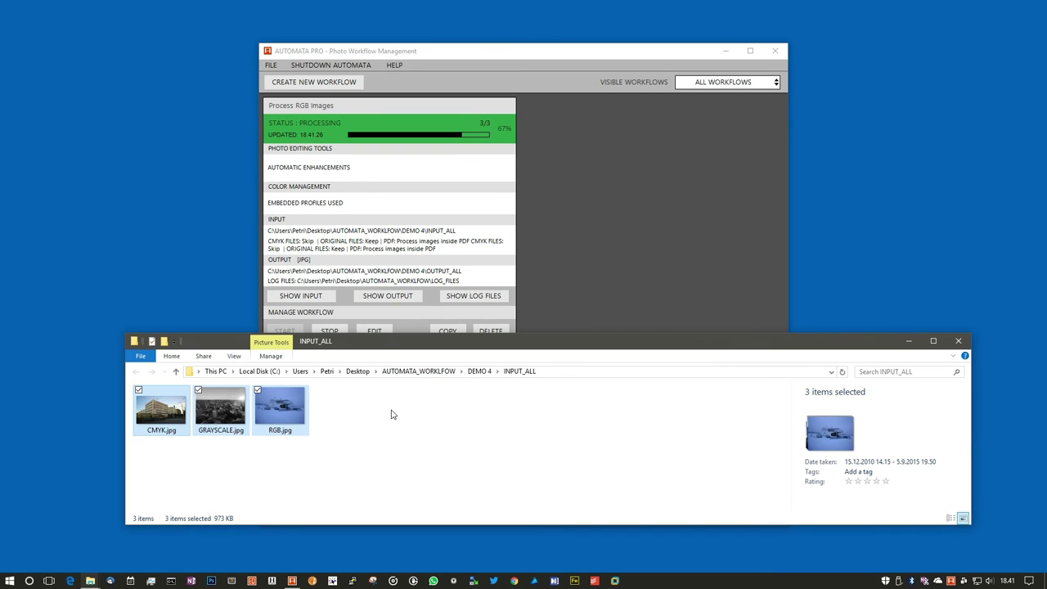
- Examine the contents of the OUTPUT_ALL, INPUT_GRAYSCALE and INPUT_CMYK folders in DEMO 4
left_click(479, 371)
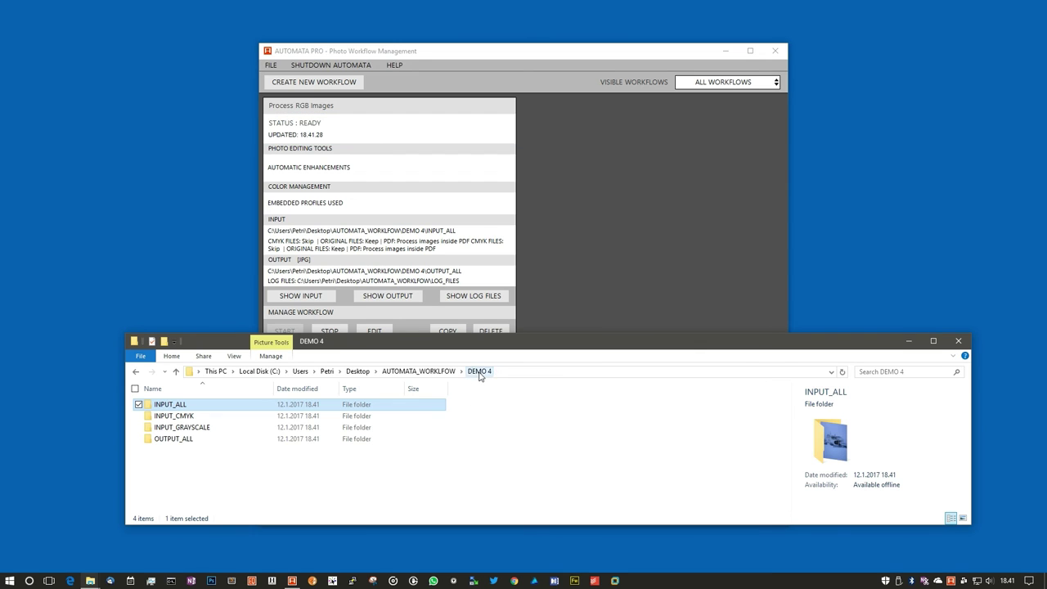
left_click(221, 417)
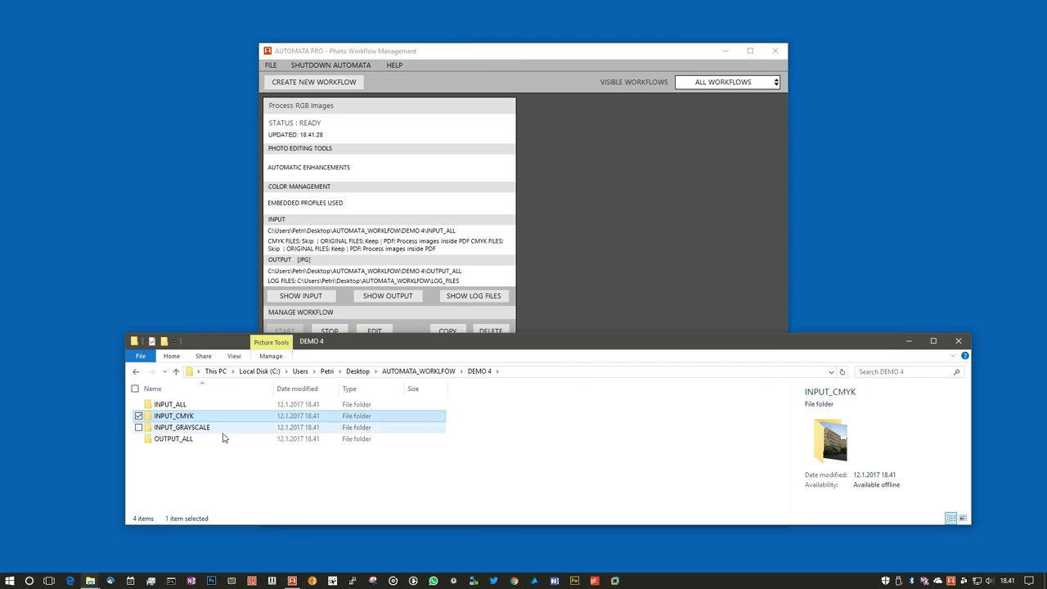
double_click(222, 440)
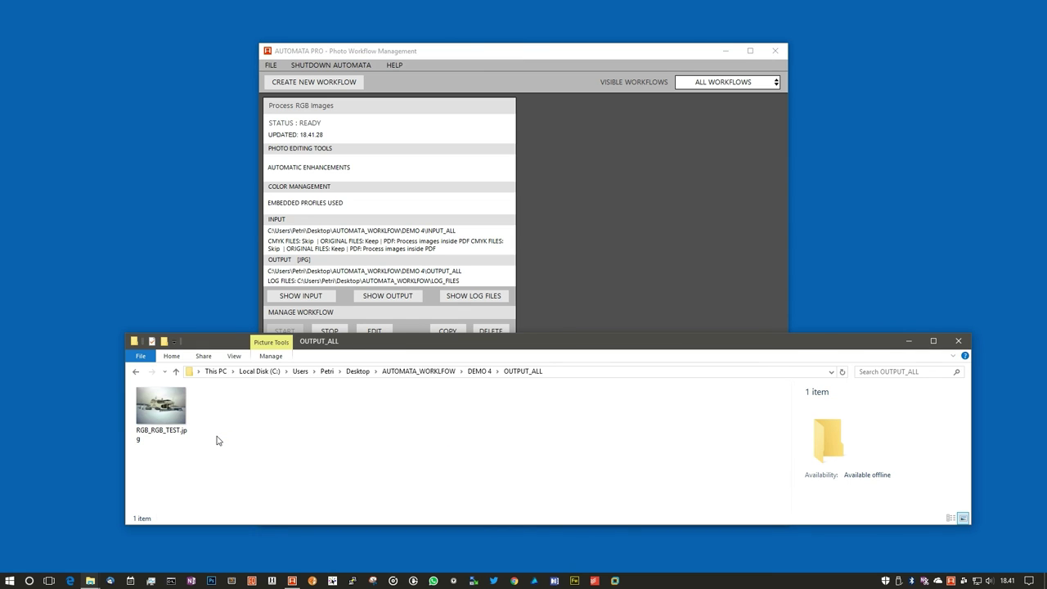
key("BackSpace")
double_click(216, 429)
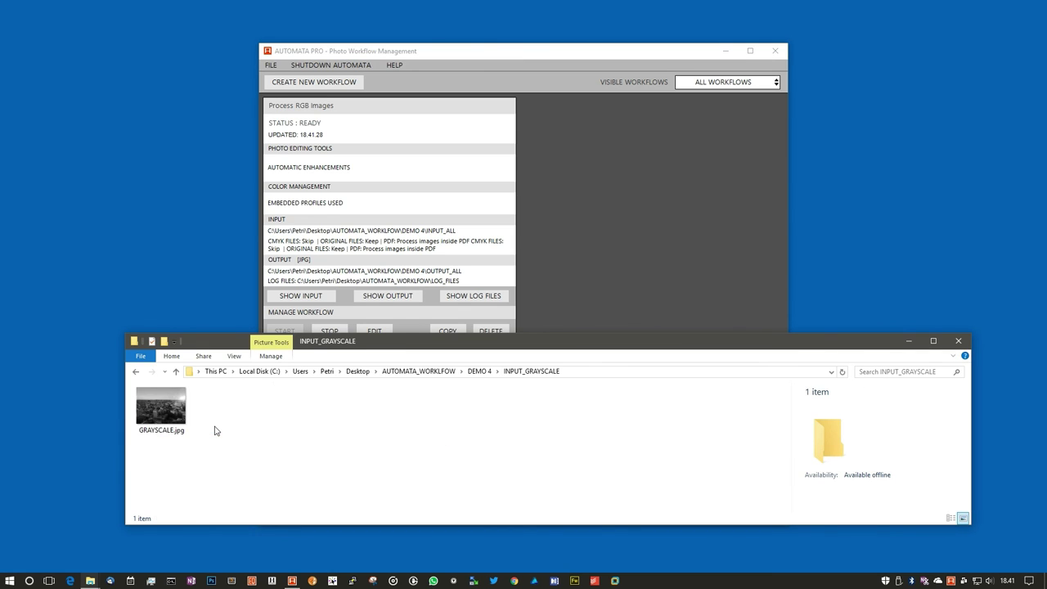
key("BackSpace")
double_click(210, 417)
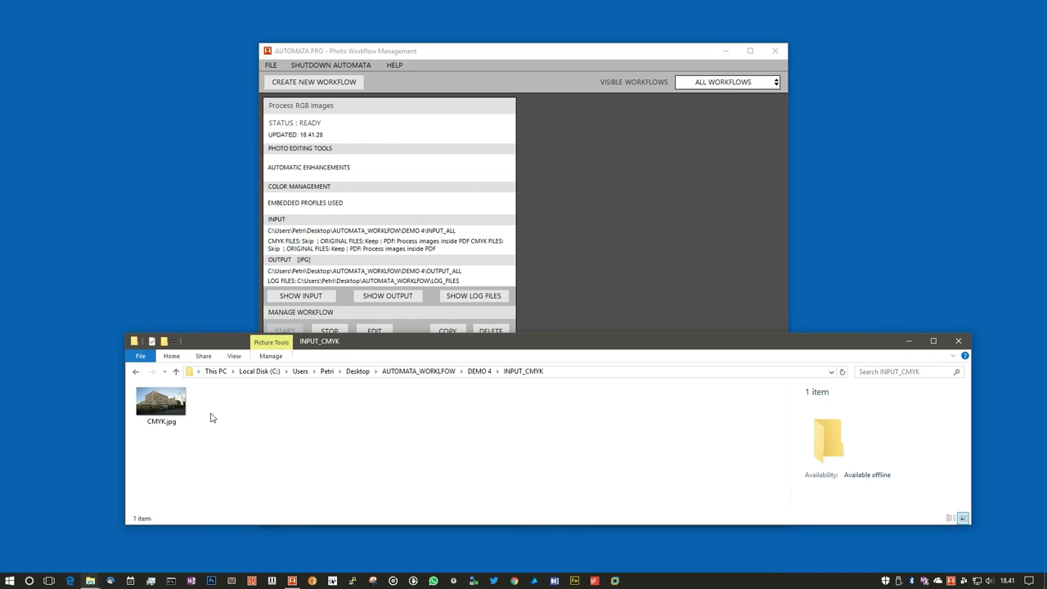
- Return to Automata Pro and create a new workflow named CMYK PROCESSING
left_click_drag(373, 333, 377, 365)
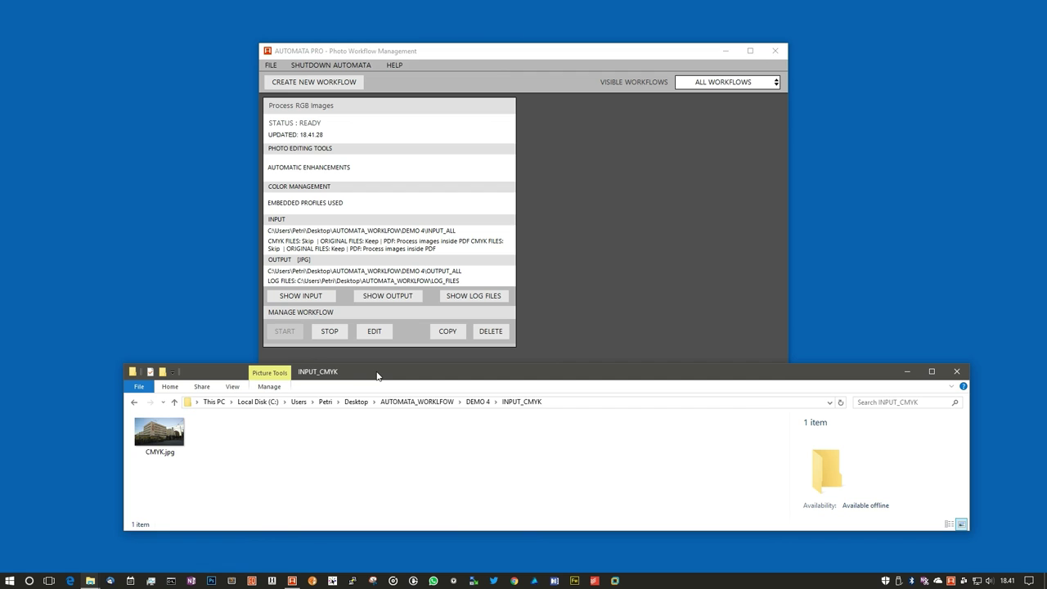
left_click(438, 102)
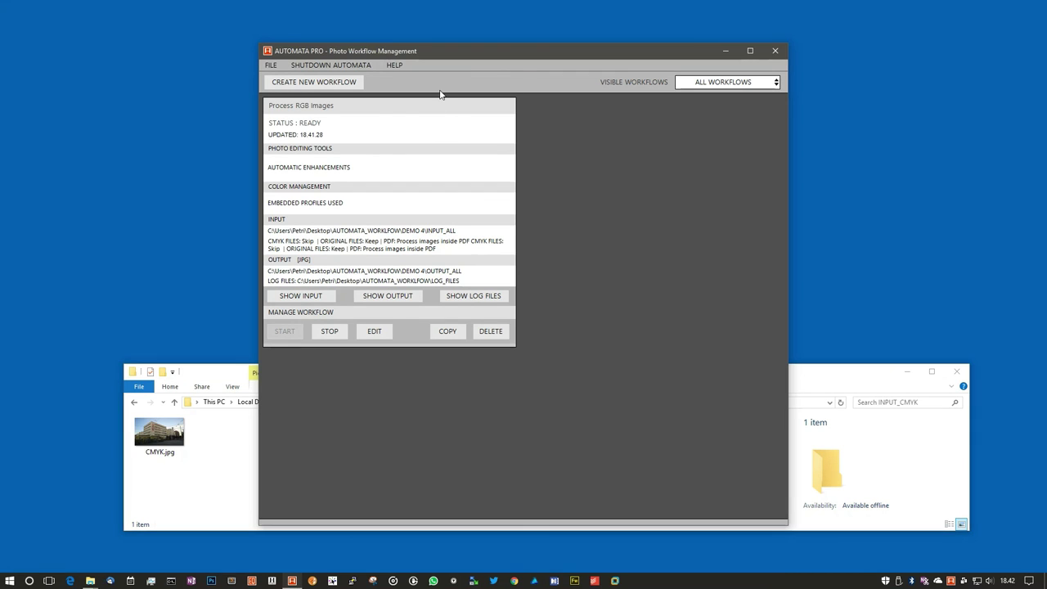
left_click(319, 82)
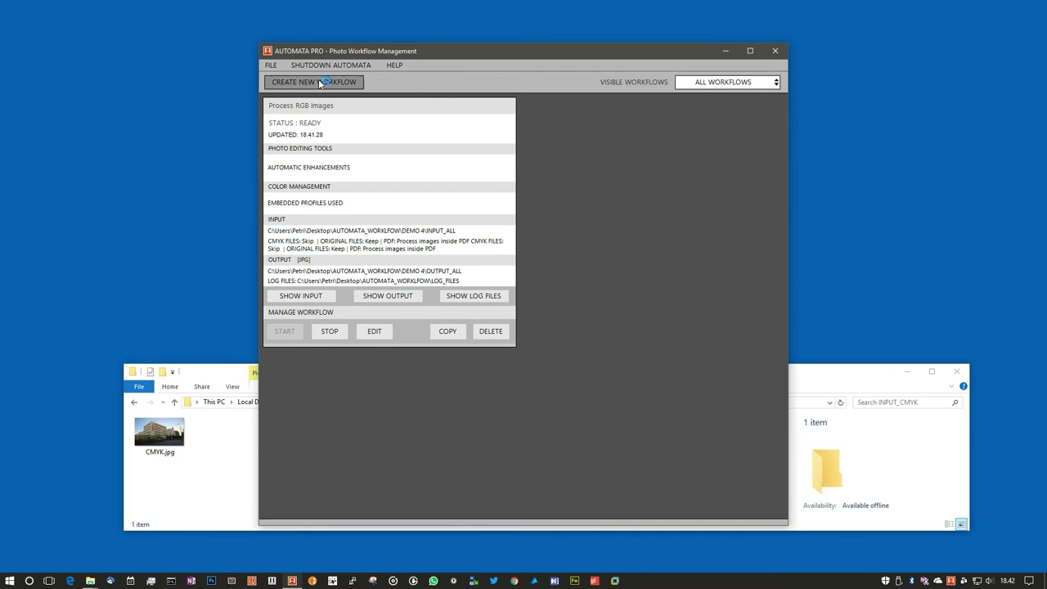
type("CMY")
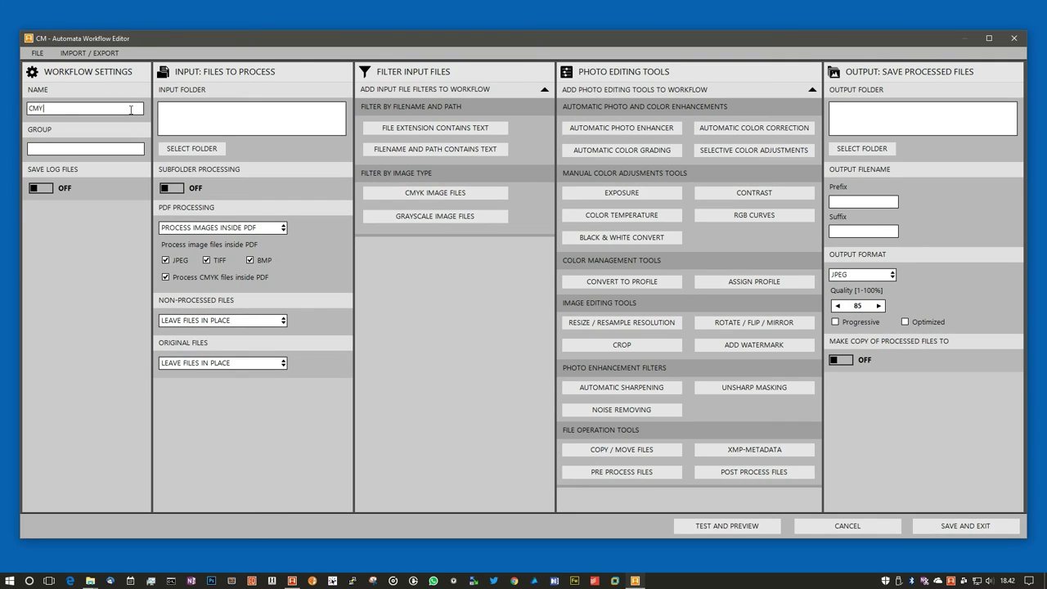
type("K PROCESSING")
- Enable saving of log files for the workflow and store them in AUTOMATA_WORKLFOW\LOG_FILES
left_click(37, 194)
left_click(60, 251)
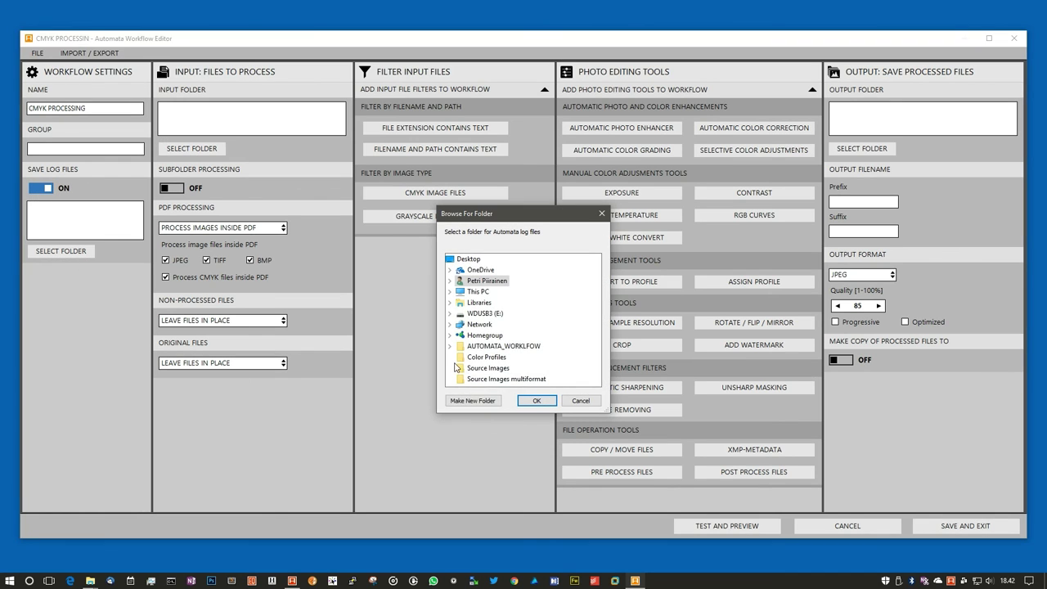
left_click(456, 348)
left_click(479, 379)
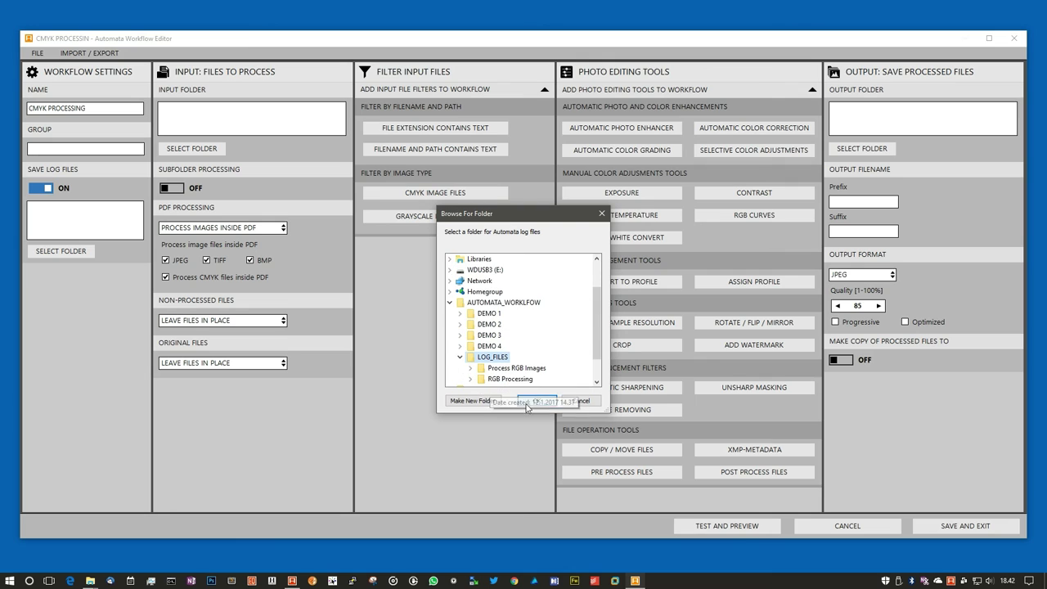
left_click(533, 401)
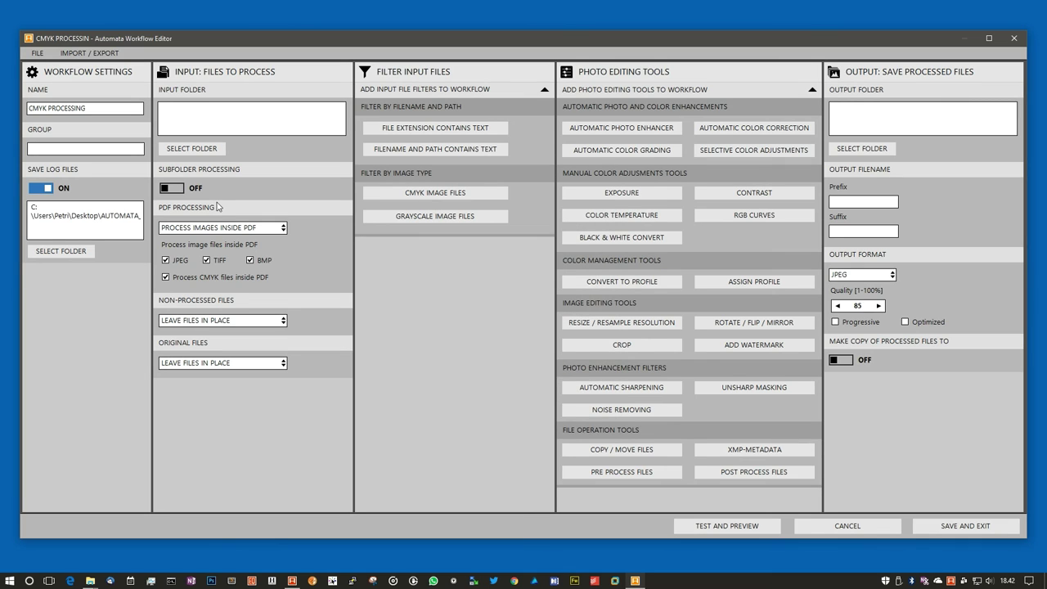
- Set the CMYK workflow's input folder to AUTOMATA_WORKLFOW\DEMO 4\INPUT_CMYK
left_click(199, 150)
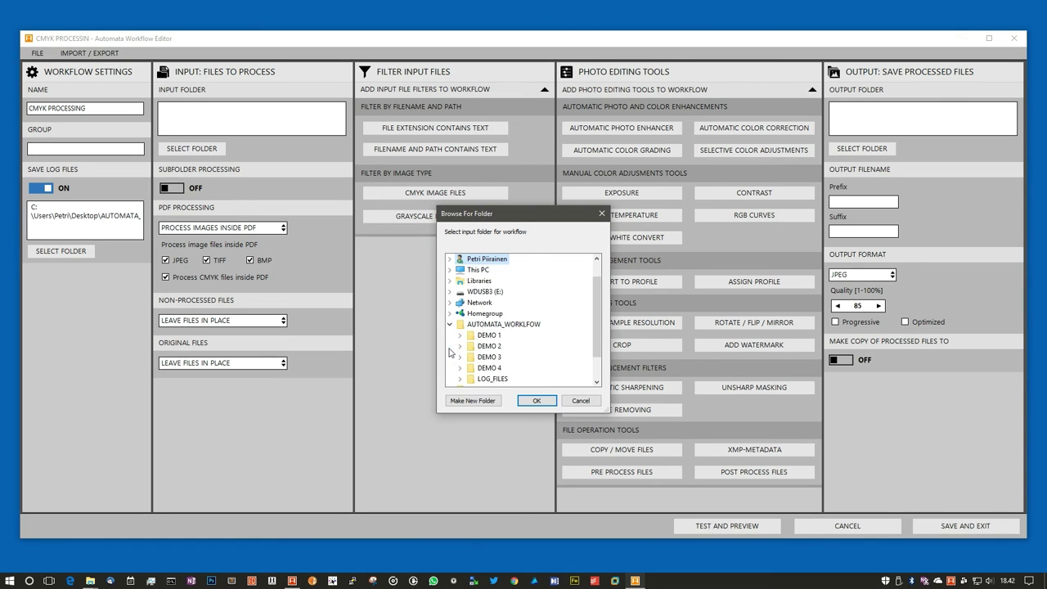
left_click(452, 348)
left_click(459, 367)
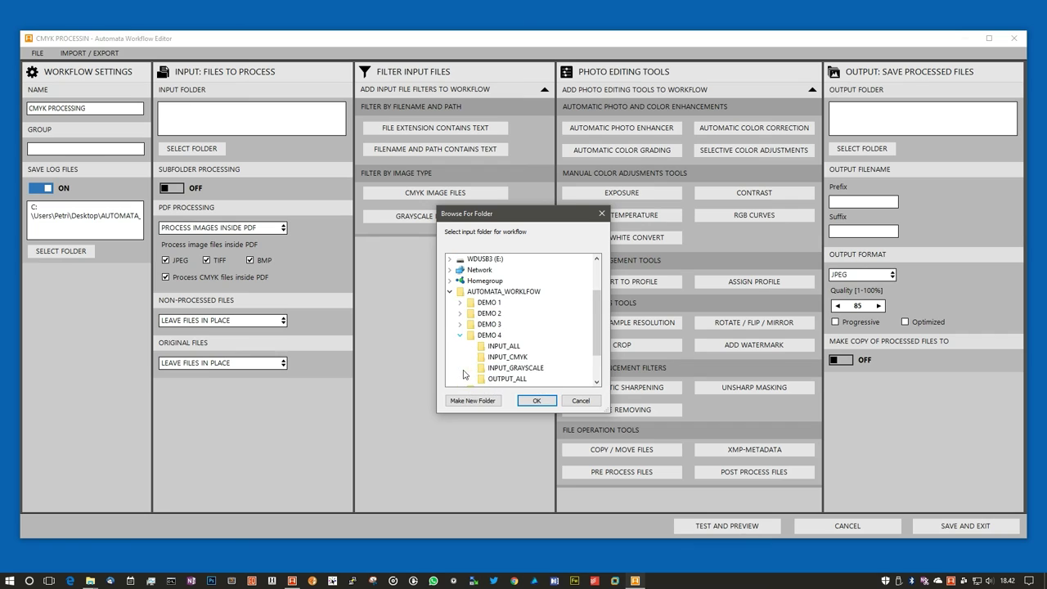
left_click(507, 357)
left_click(527, 400)
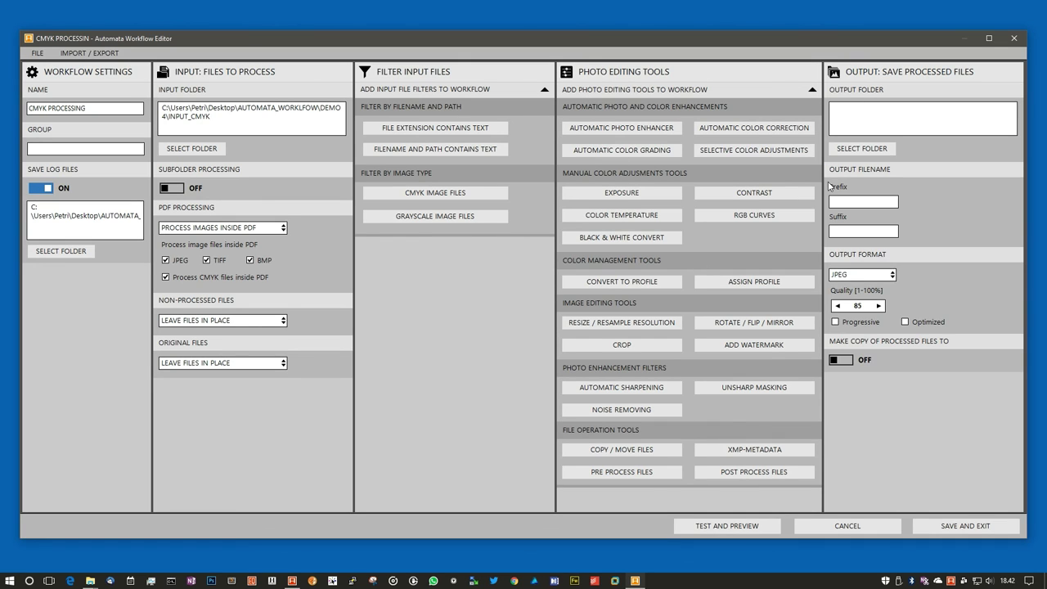
- Set the output folder to DEMO 4\OUTPUT_ALL with the filename suffix _TEST_CMYK, and save the workflow
left_click(861, 148)
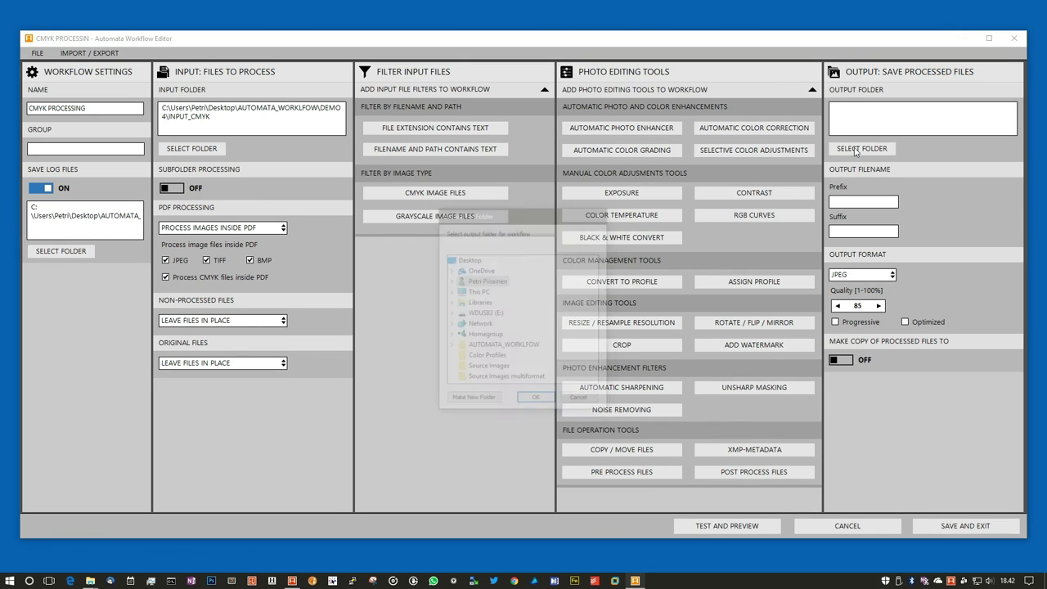
left_click(449, 347)
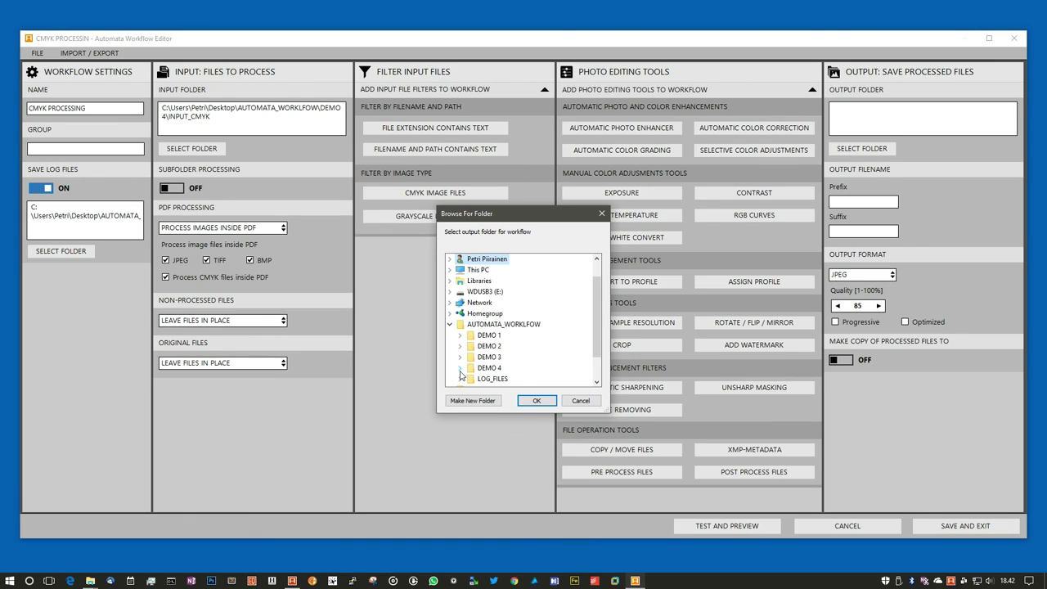
left_click(460, 370)
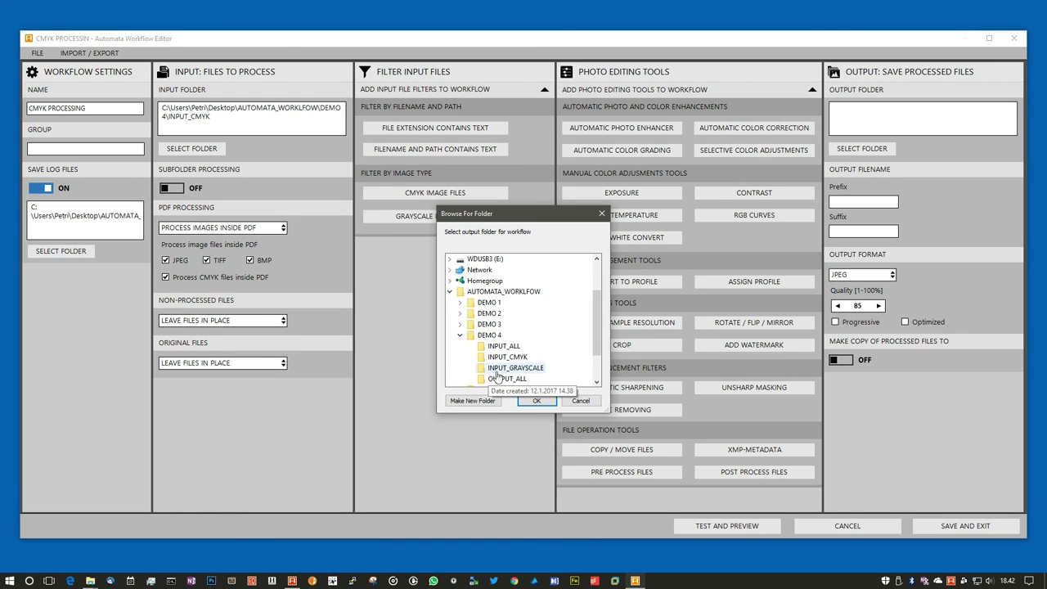
left_click(497, 379)
left_click(536, 400)
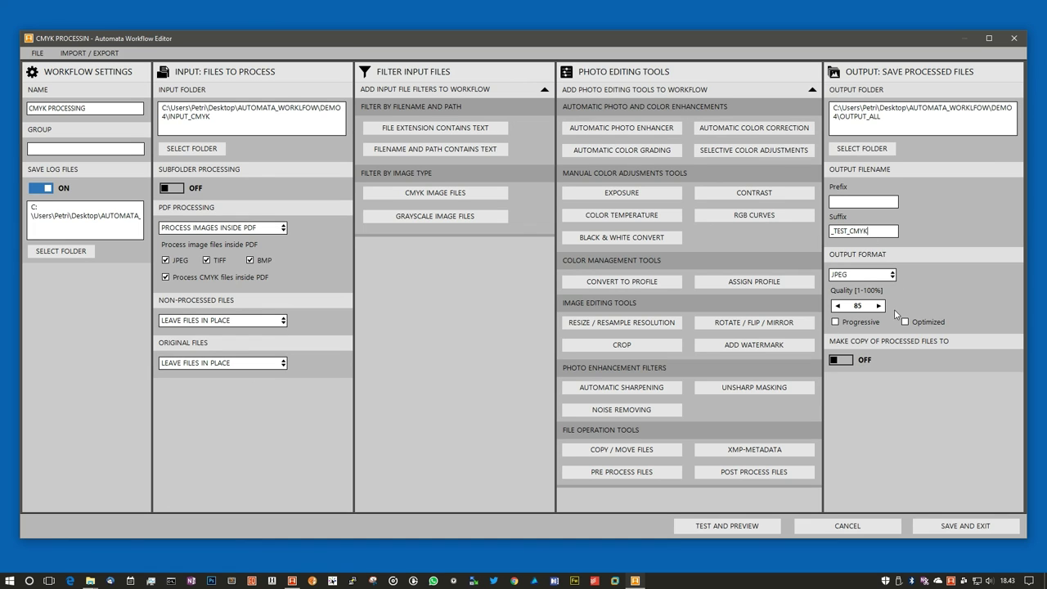
left_click(928, 532)
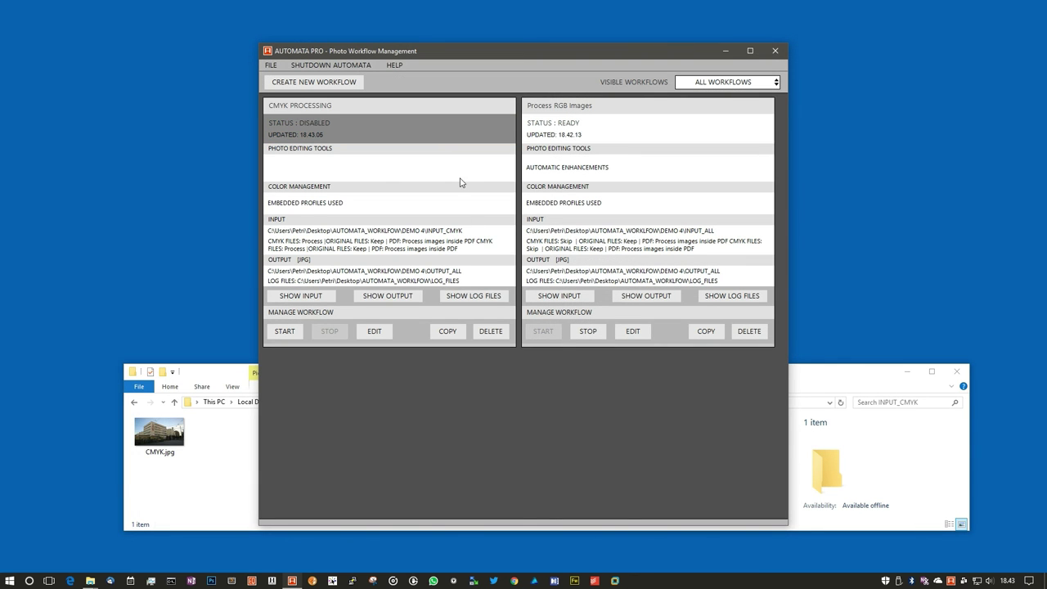
- Create another new workflow named GRAYSCALE PROCESSING
left_click(363, 88)
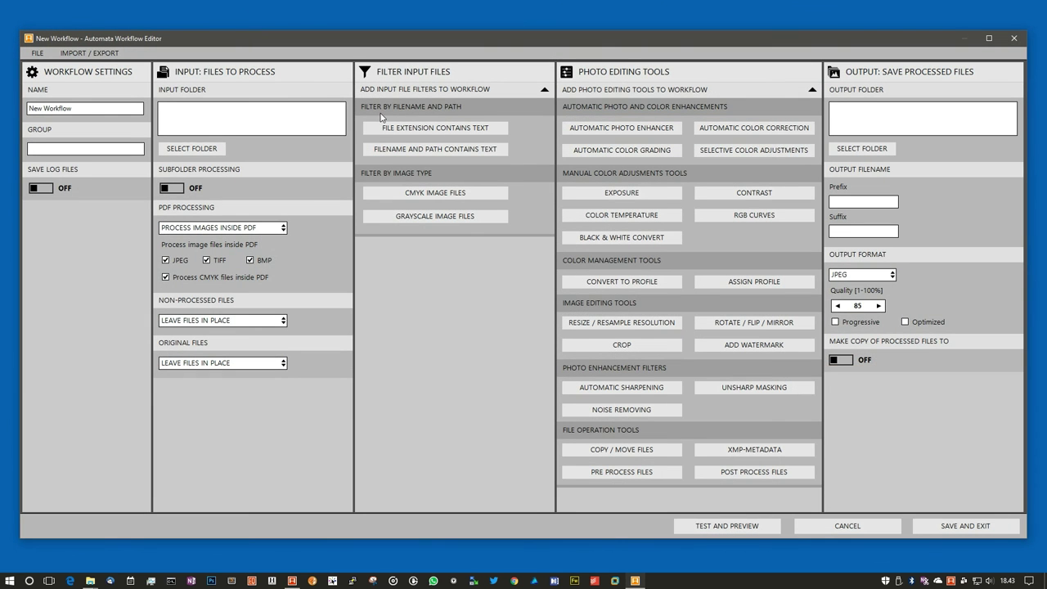
triple_click(125, 107)
type("GRAYSCALE PROCES")
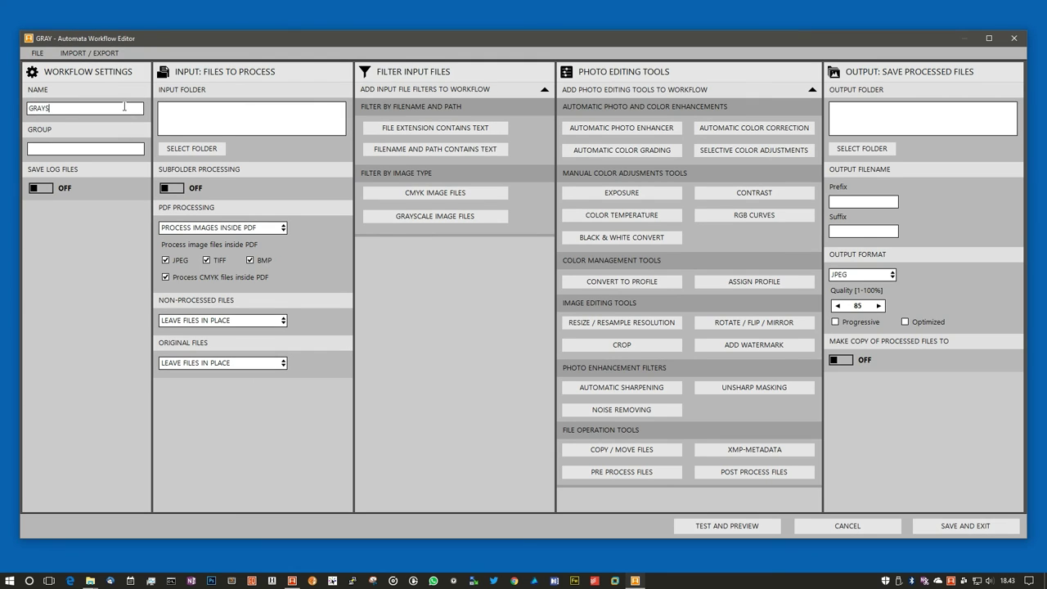
type("SING")
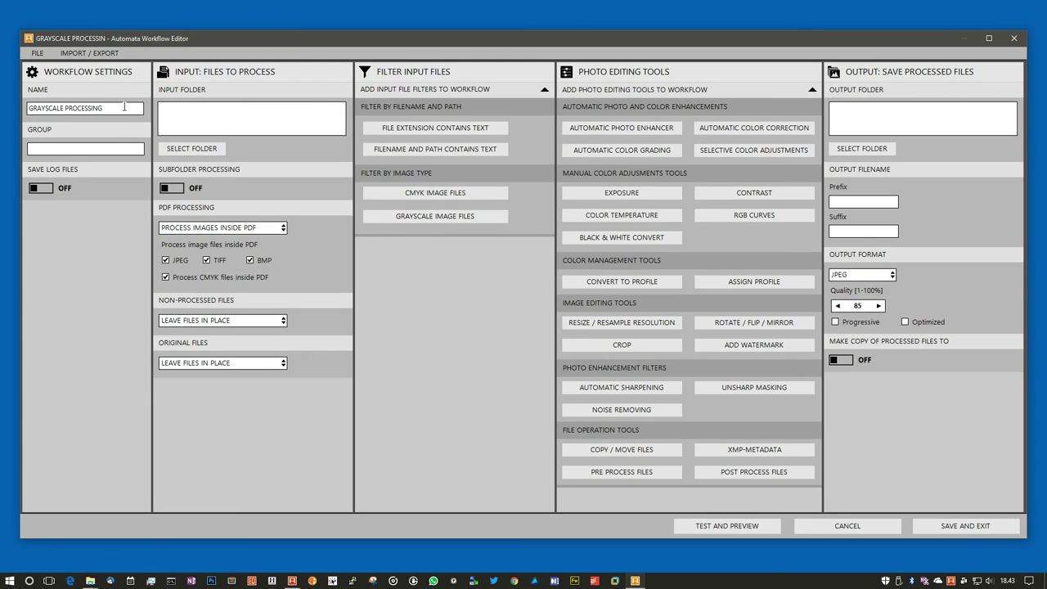
- Set the grayscale workflow's input folder to AUTOMATA_WORKLFOW\DEMO 4\INPUT_GRAYSCALE
left_click(192, 148)
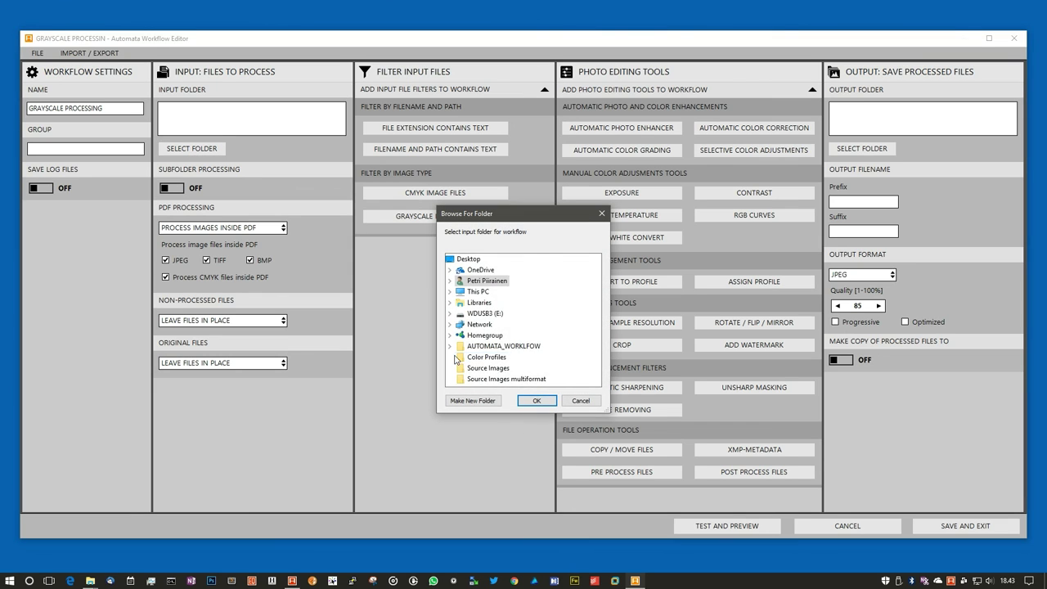
left_click(514, 368)
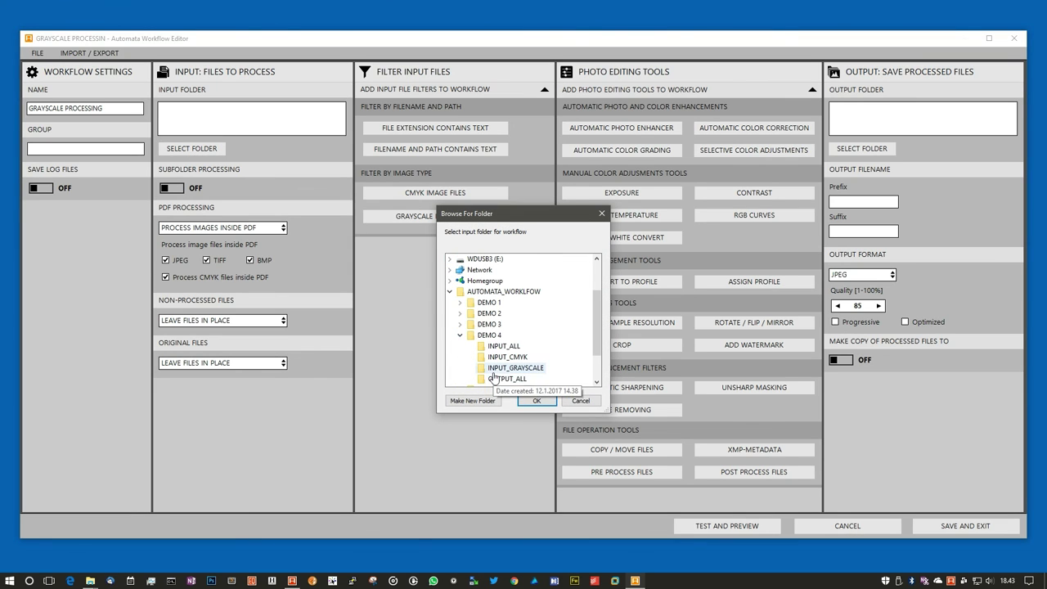
left_click(537, 400)
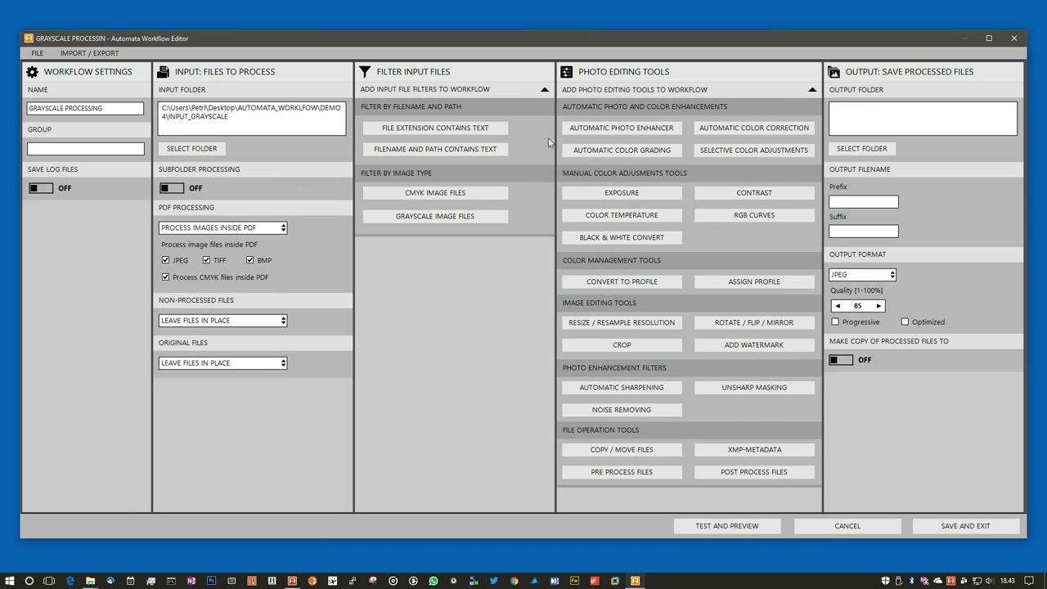
- Set the grayscale workflow's output folder to AUTOMATA_WORKLFOW\DEMO 4\OUTPUT_ALL
left_click(863, 149)
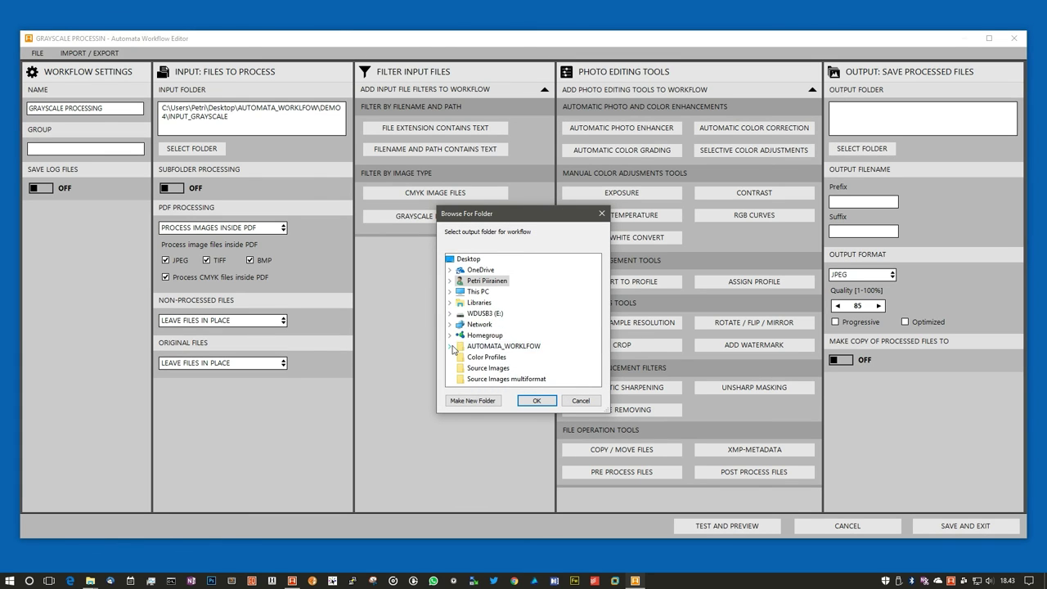
left_click(451, 346)
left_click(461, 369)
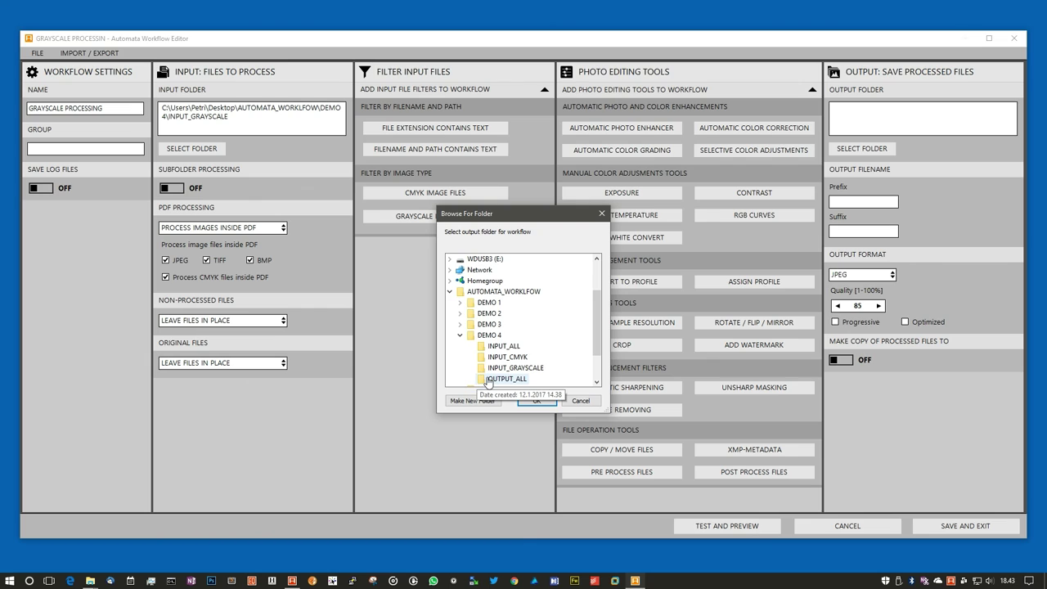
left_click(506, 379)
left_click(537, 401)
- Add the output filename suffix _TEST_GRAYSCALE and save the GRAYSCALE PROCESSING workflow
left_click(846, 229)
type("_")
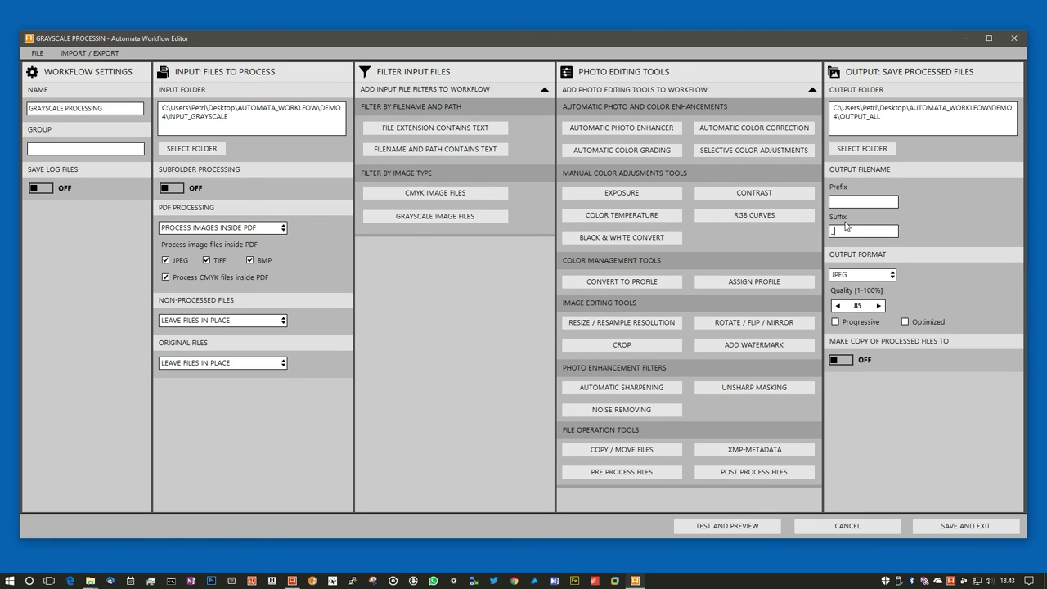
type("TEST_GRAYSCE")
type("CALE")
left_click(939, 532)
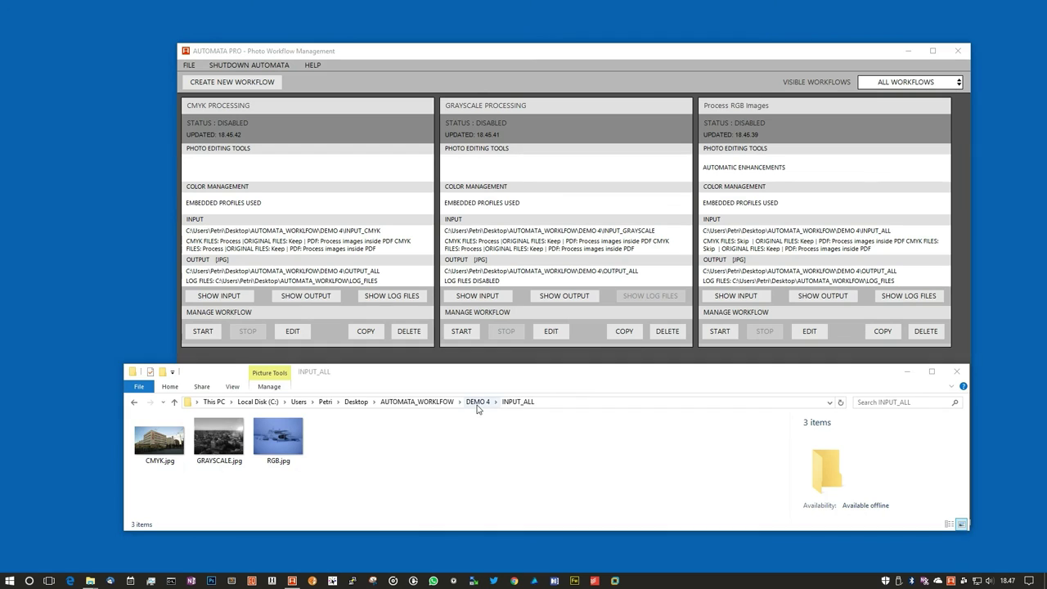
- Check the contents of the INPUT_CMYK, INPUT_GRAYSCALE and OUTPUT_ALL folders in DEMO 4, and reopen INPUT_ALL
left_click(478, 402)
double_click(172, 446)
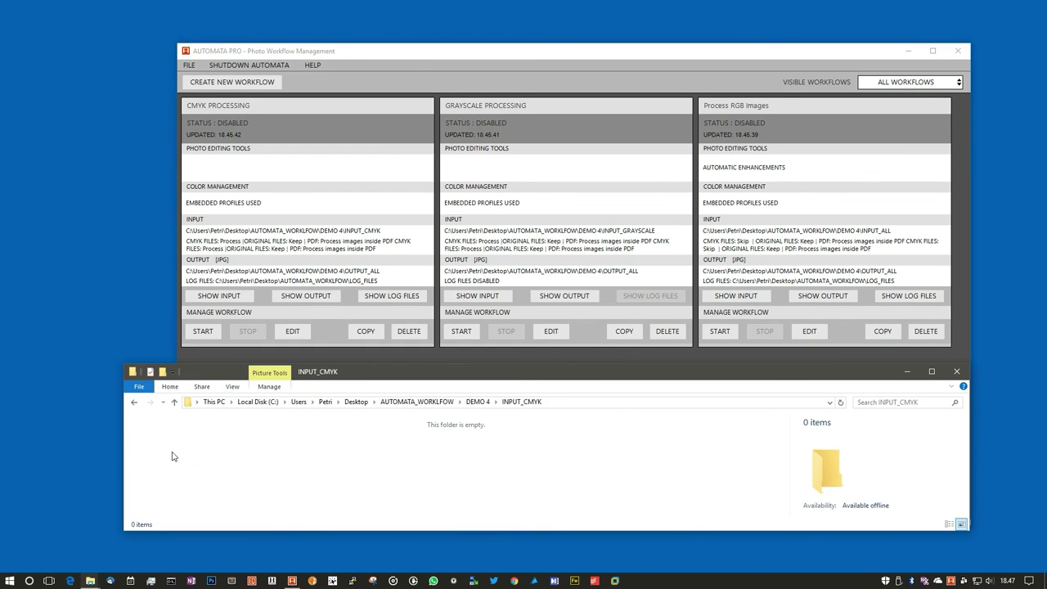
key("alt+Left")
double_click(180, 458)
key("alt+Left")
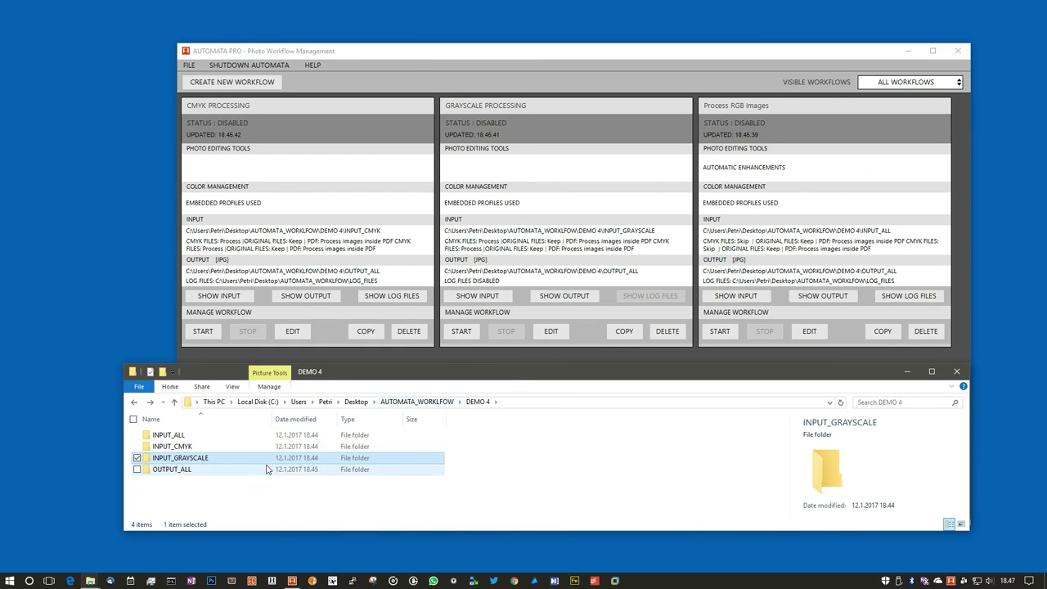
double_click(229, 470)
key("alt+Left")
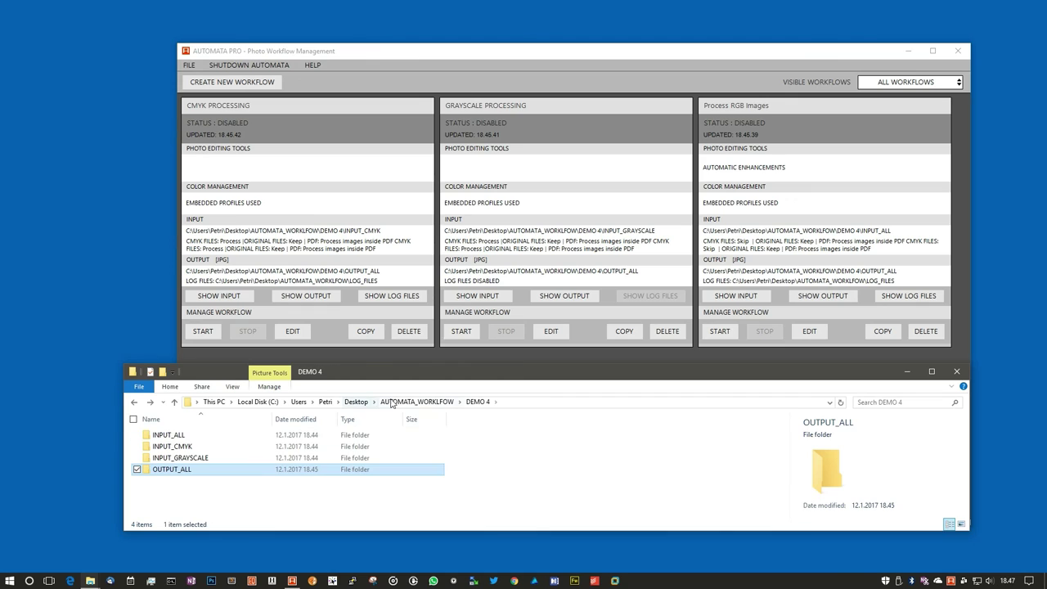
double_click(242, 436)
- Switch to Automata Pro and start the Process RGB Images, GRAYSCALE PROCESSING and CMYK PROCESSING workflows
left_click(689, 346)
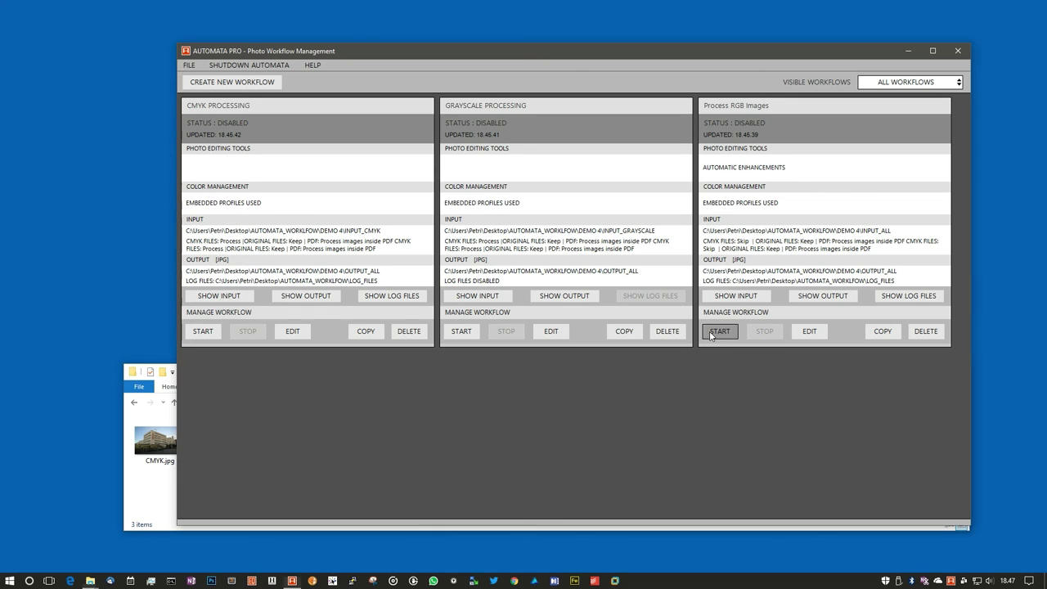
left_click(719, 331)
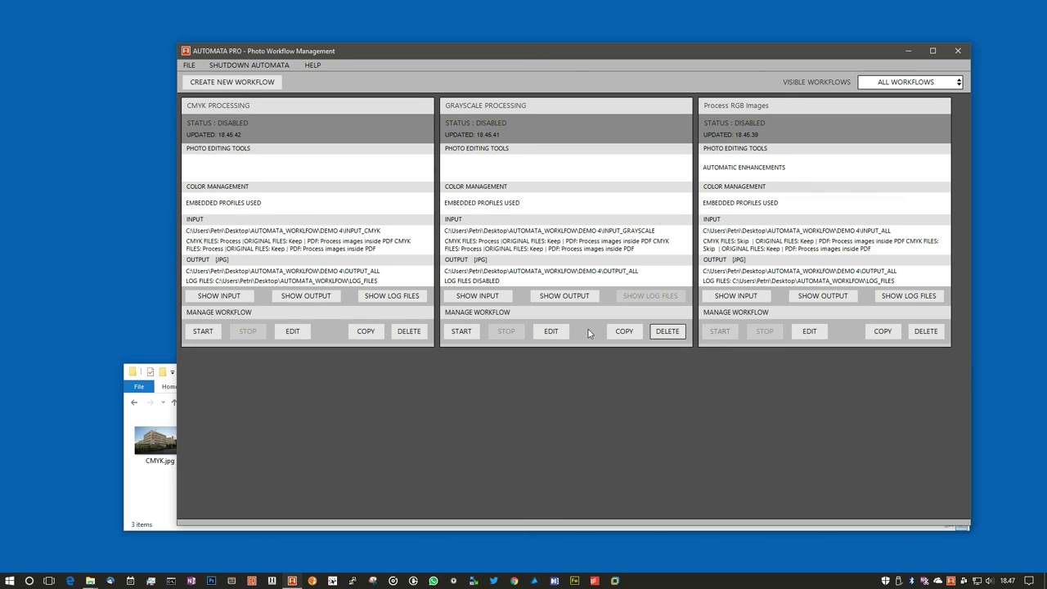
left_click(208, 330)
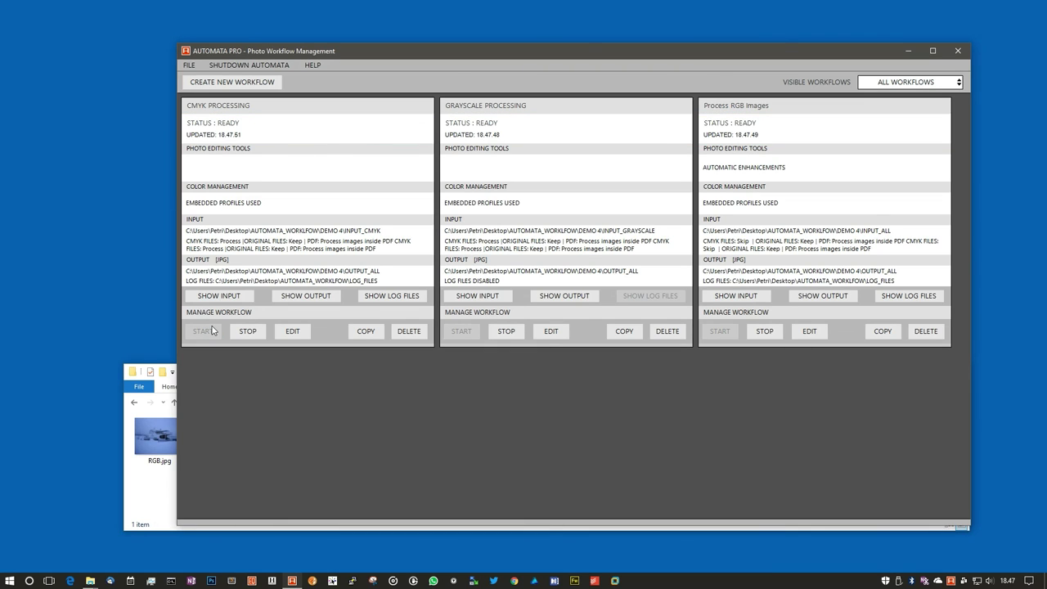
- Switch to File Explorer and inspect the processed CMYK, grayscale and RGB images in AUTOMATA_WORKLFOW\DEMO 4\OUTPUT_ALL
left_click(155, 493)
left_click(435, 405)
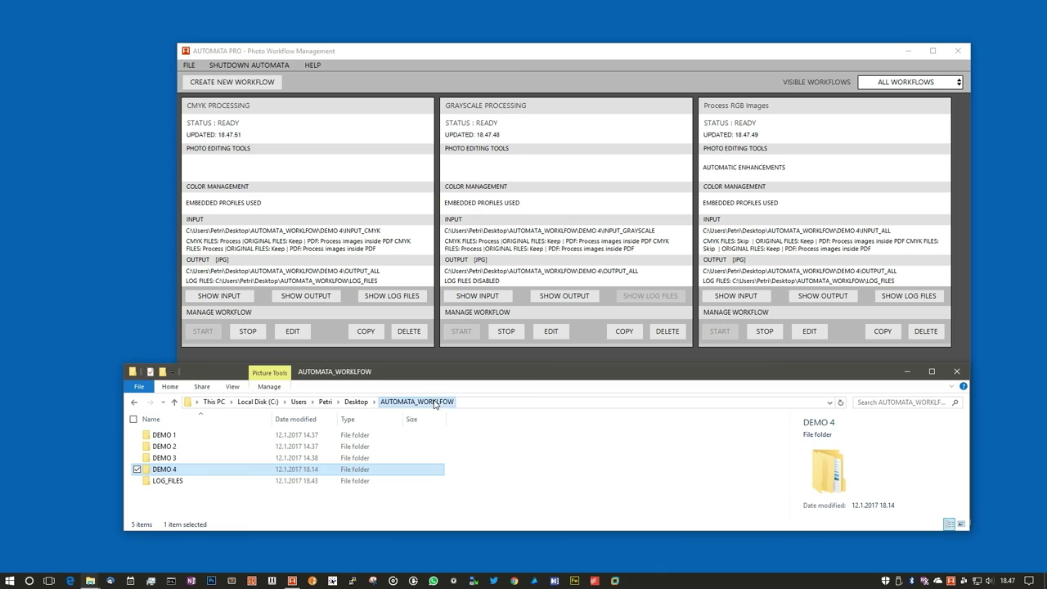
double_click(224, 469)
double_click(219, 470)
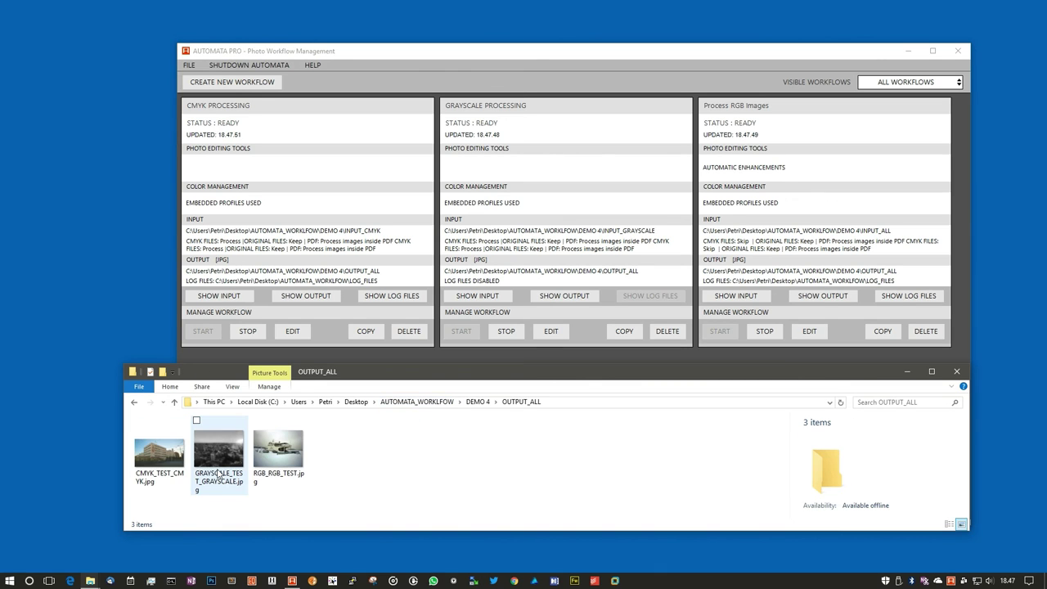
left_click(156, 470)
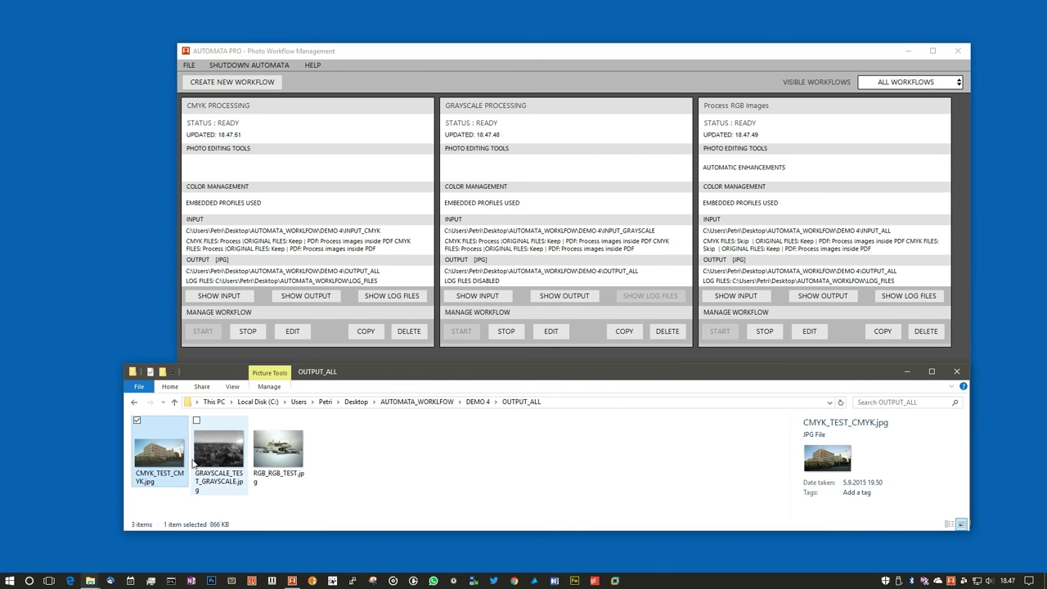
left_click(206, 461)
left_click(272, 450)
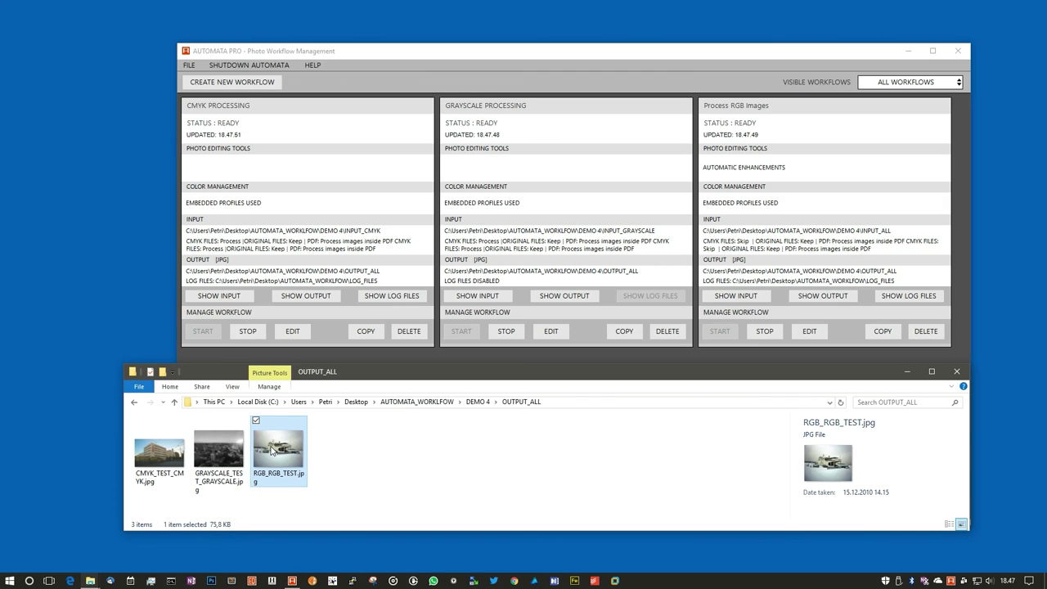